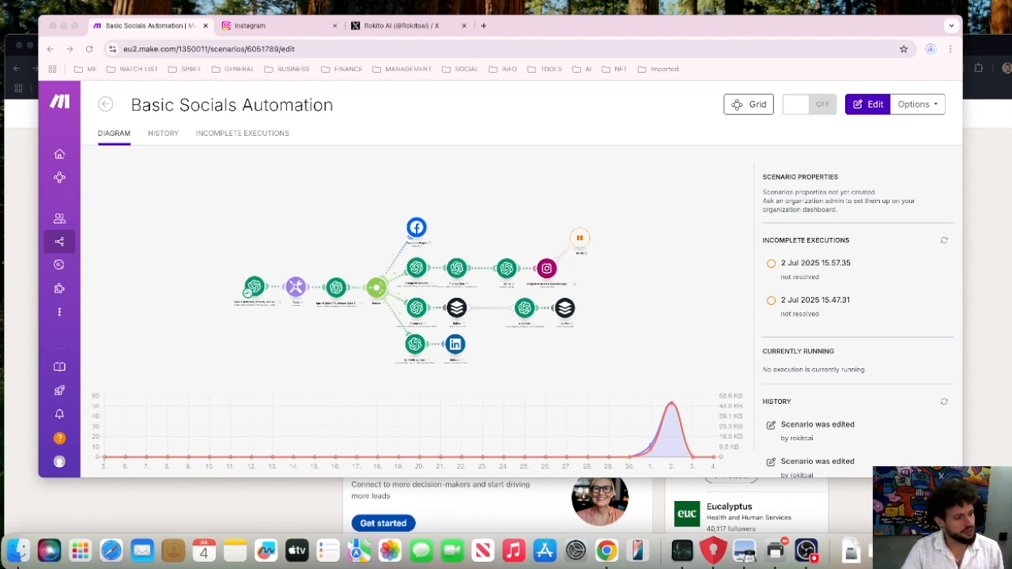
View the white AI Engine.png workflow overview image and return to the Basic Socials Automation scenario in Make.
left_click_drag(0, 208, 483, 63)
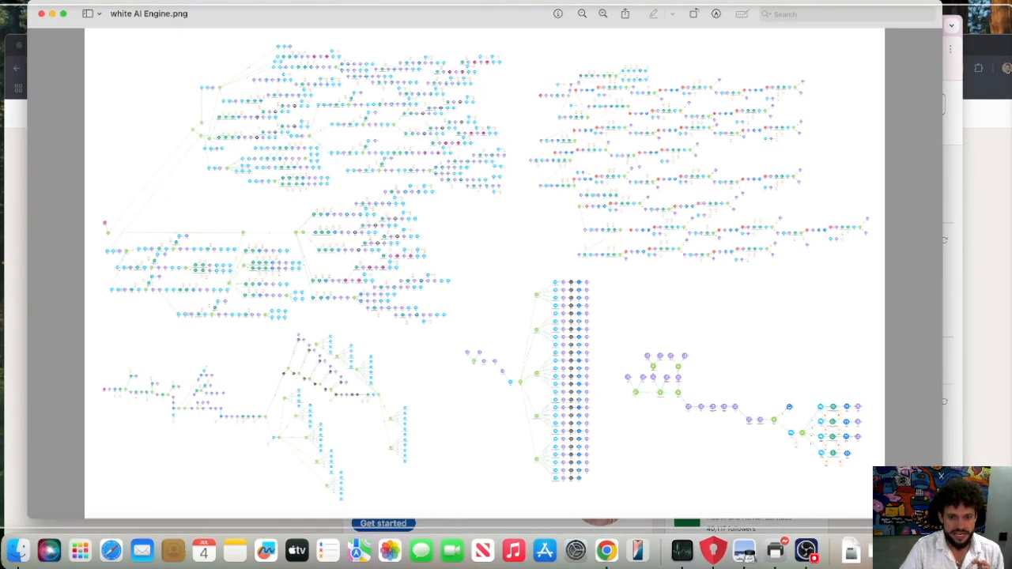
double_click(479, 27)
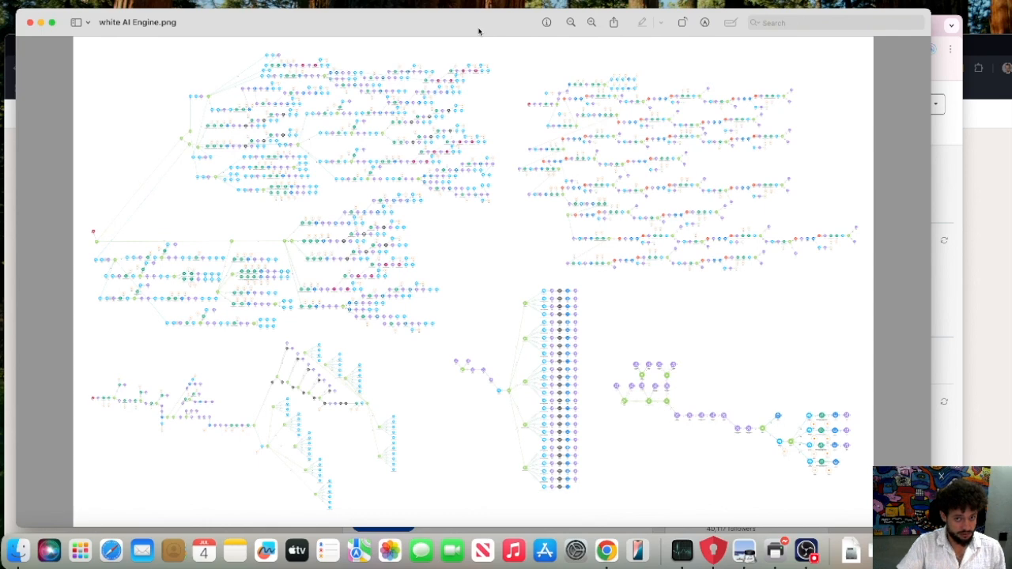
left_click_drag(478, 32, 0, 21)
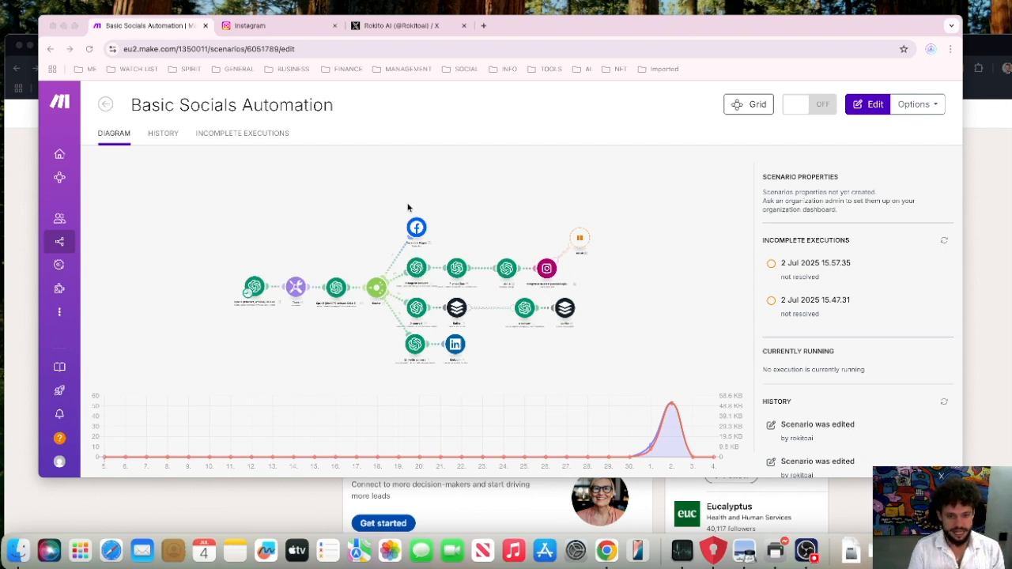
Open the Basic Socials Automation scenario for editing and run it once.
left_click(376, 208)
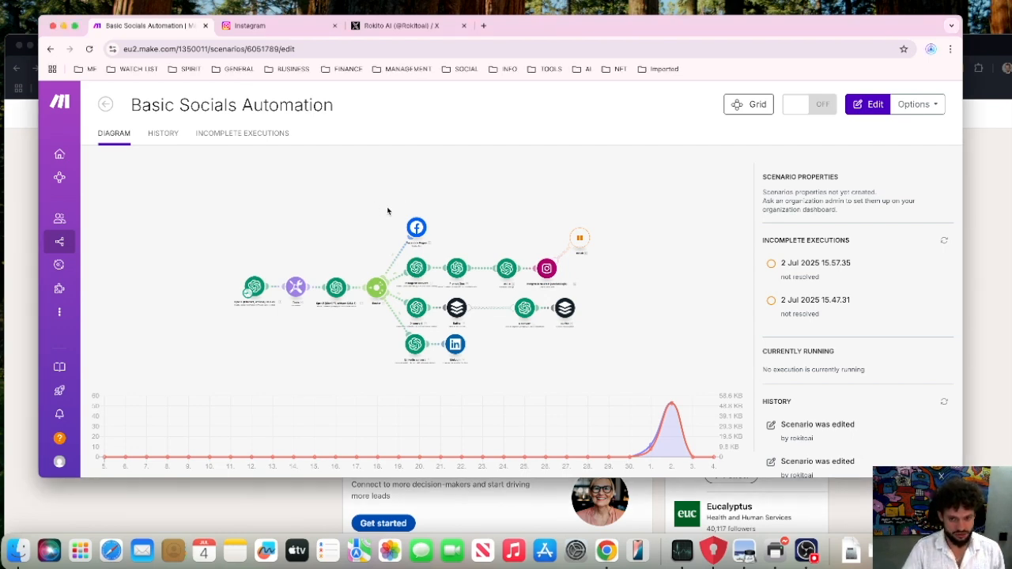
left_click(306, 223)
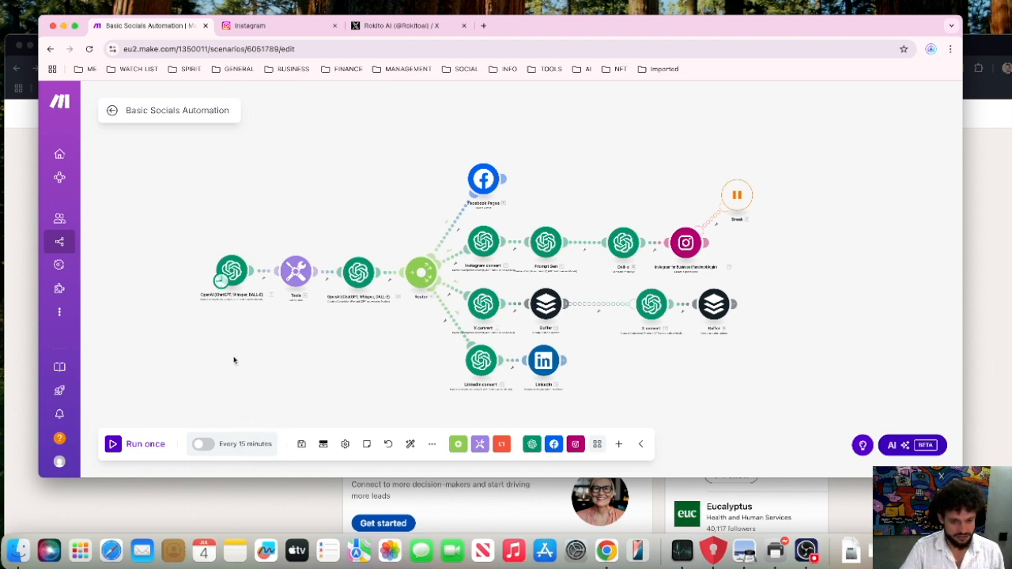
left_click(141, 445)
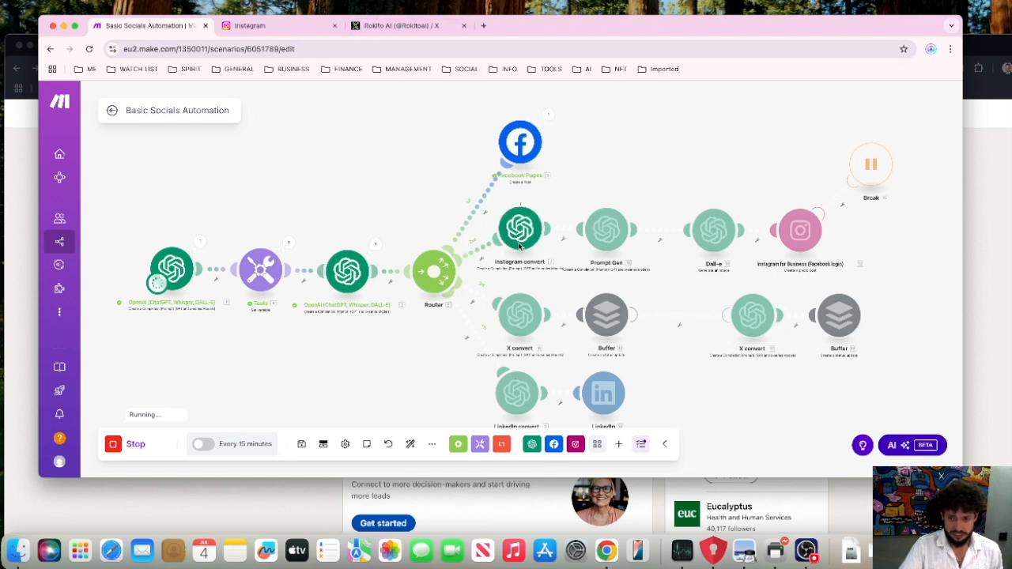
Switch to the Rokito AI Facebook page and find the newest post published by Make.
left_click(979, 44)
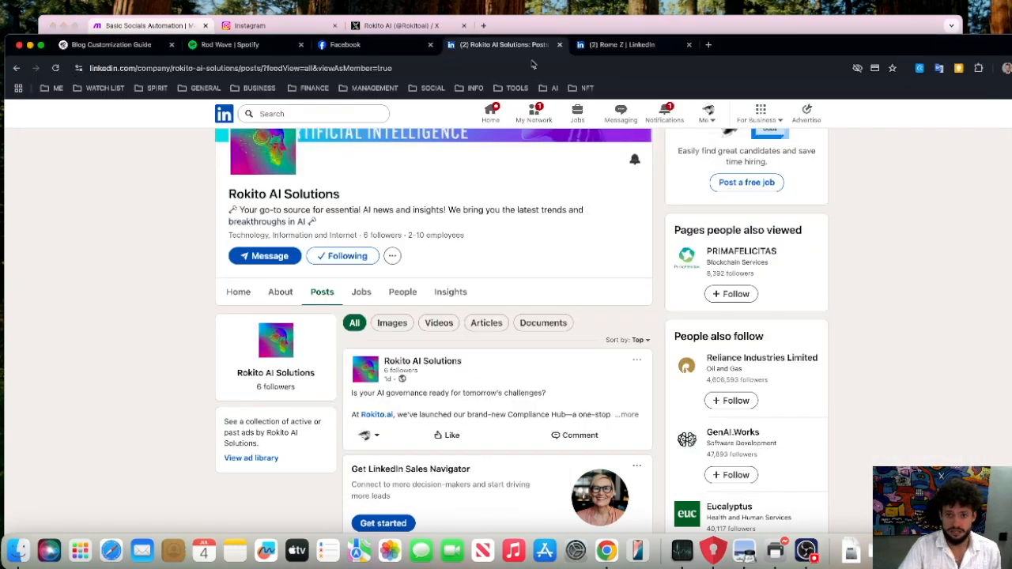
left_click(346, 45)
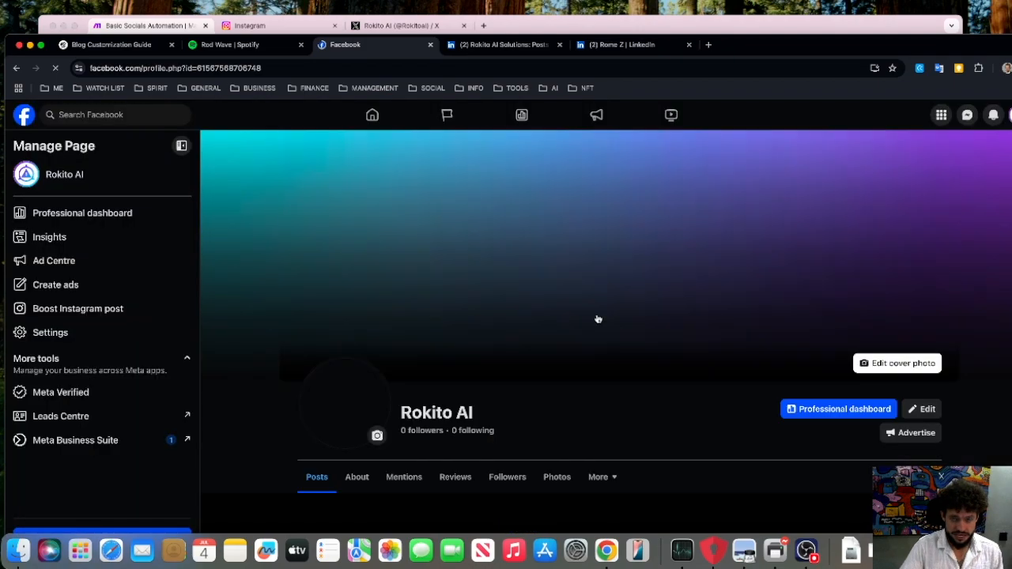
scroll(553, 316, "down", 5)
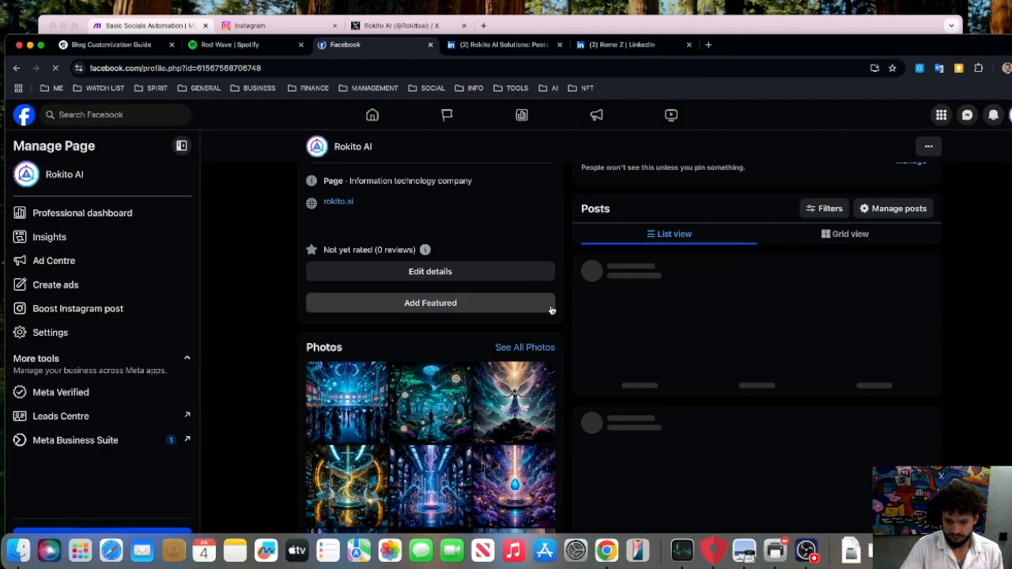
scroll(704, 360, "down", 3)
scroll(704, 360, "down", 2)
scroll(704, 360, "up", 4)
scroll(703, 359, "down", 5)
scroll(696, 348, "up", 3)
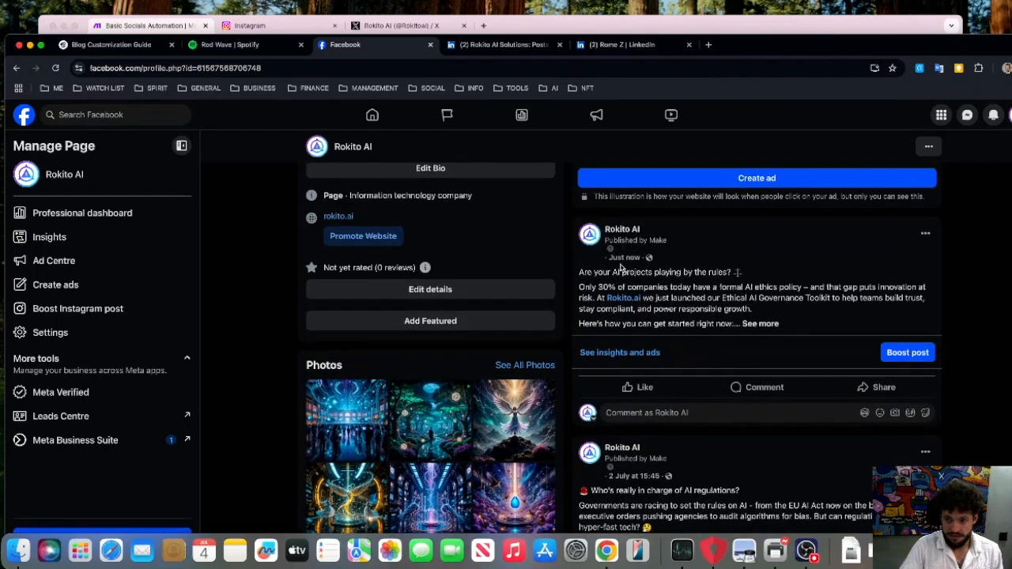
Expand and read the newest Facebook post, open its rokito.ai link, and close that site.
left_click(755, 325)
scroll(589, 251, "down", 1)
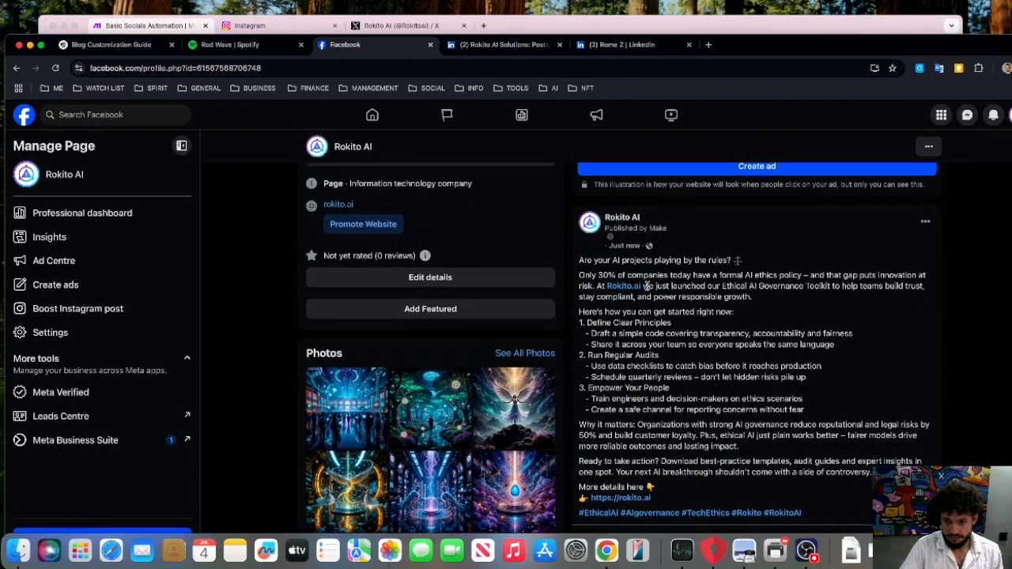
left_click_drag(579, 239, 733, 492)
left_click_drag(654, 477, 588, 479)
left_click(604, 478)
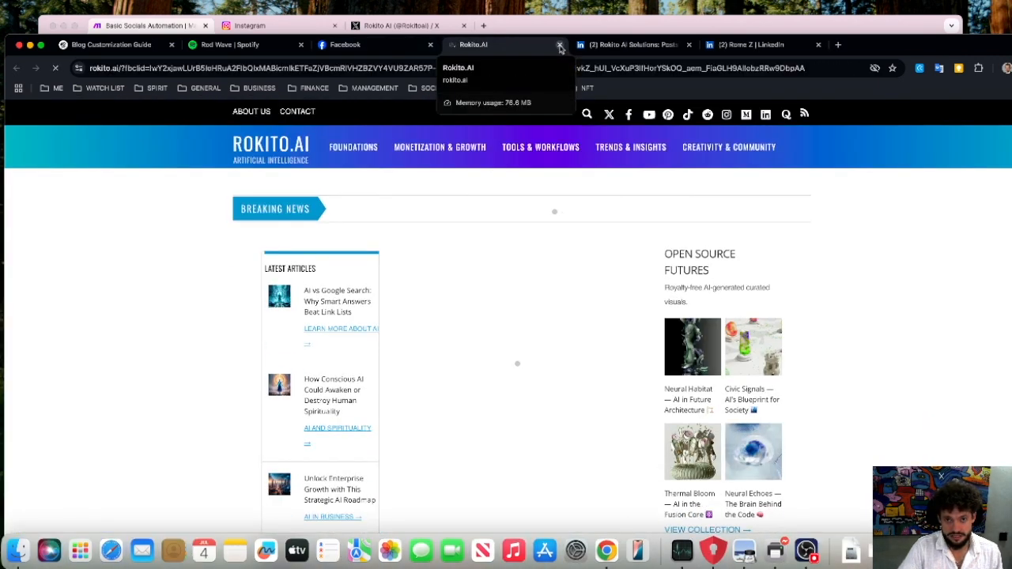
left_click(559, 46)
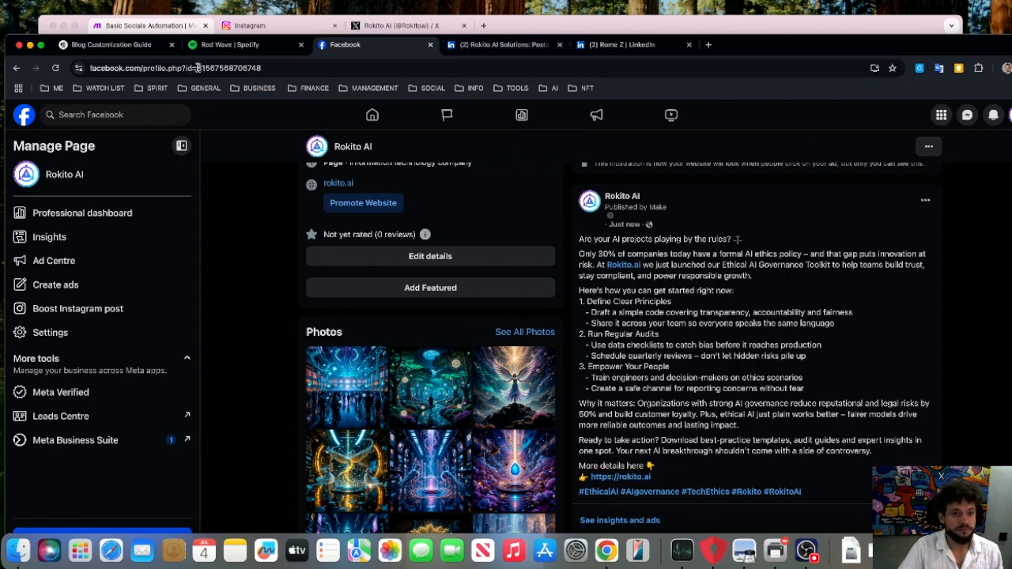
Check the run's progress in Make, reload the rokito.ai Instagram profile, and open its newest post.
left_click(149, 26)
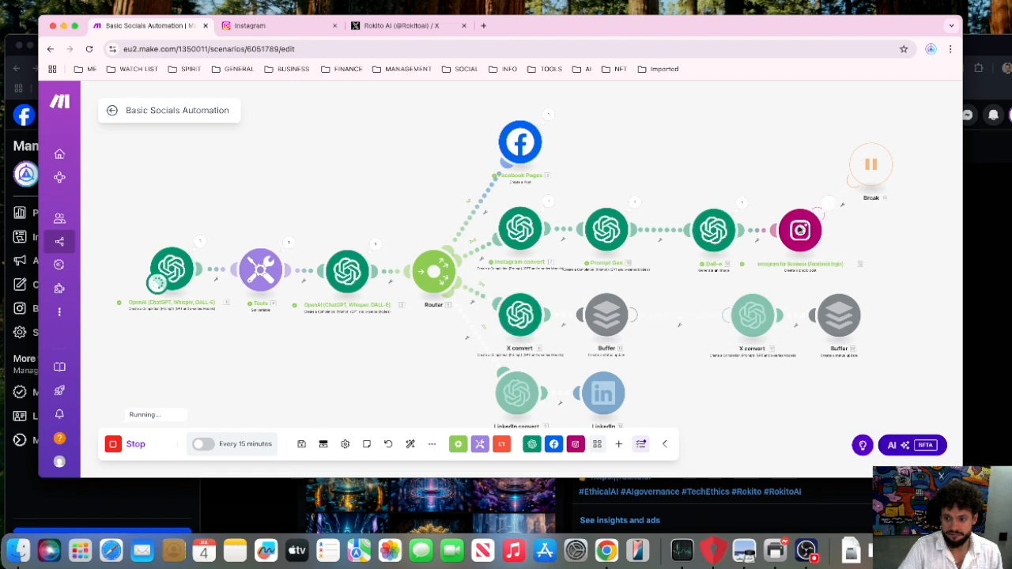
left_click(250, 25)
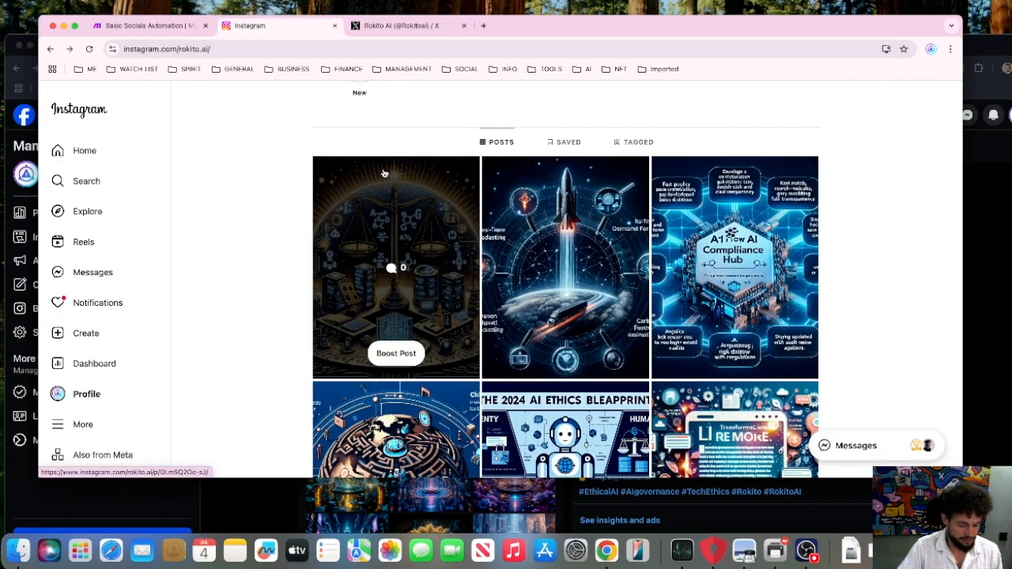
key("super+r")
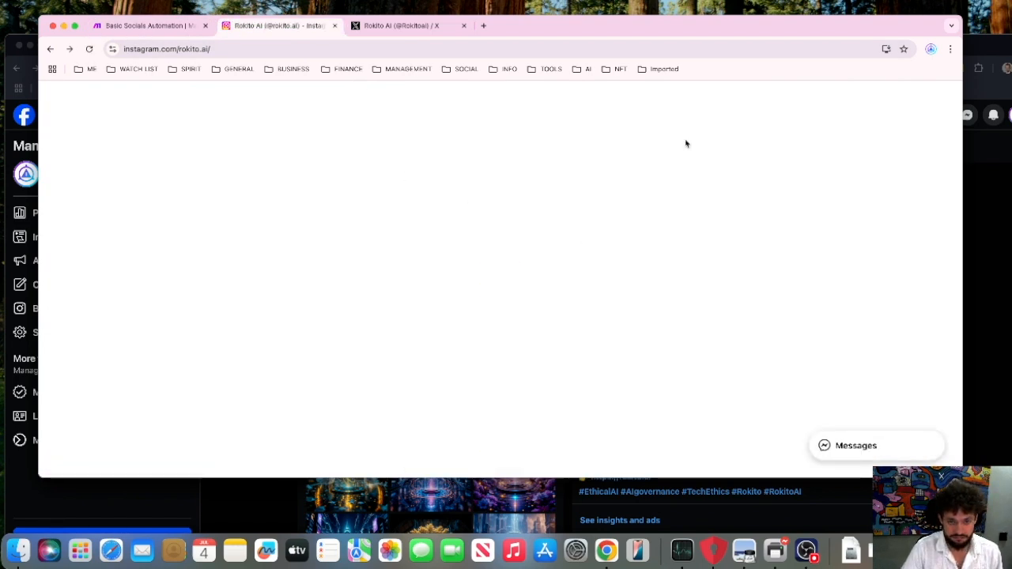
scroll(510, 250, "down", 2)
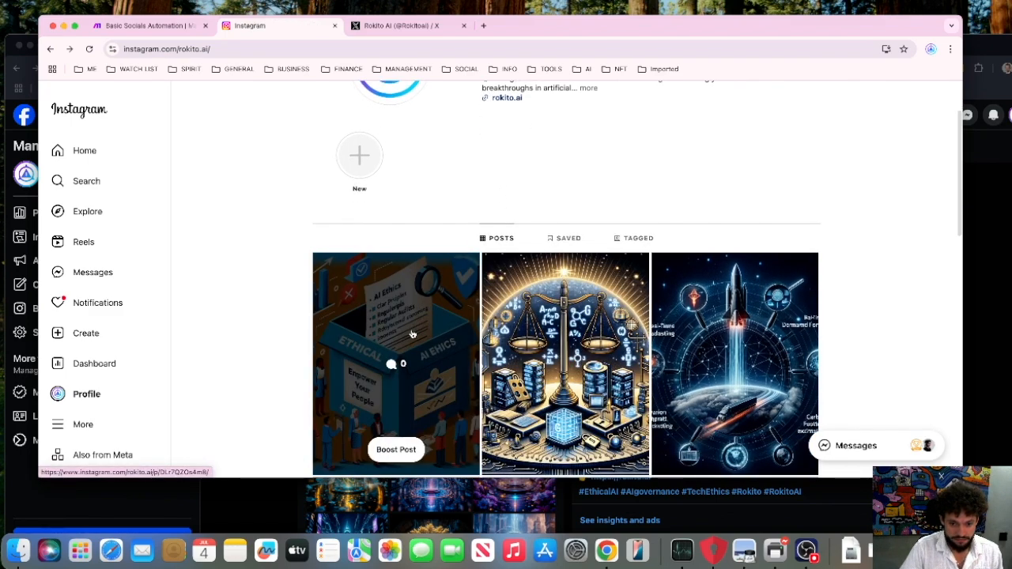
left_click(411, 334)
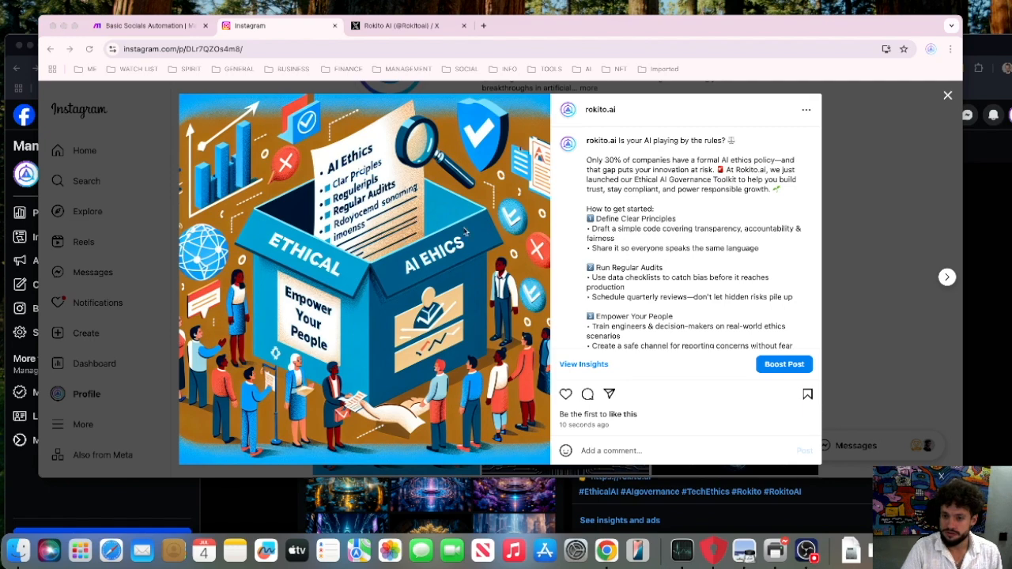
Read through the newest Instagram post's full caption, down to the website link and hashtags.
scroll(653, 258, "down", 5)
scroll(654, 258, "up", 5)
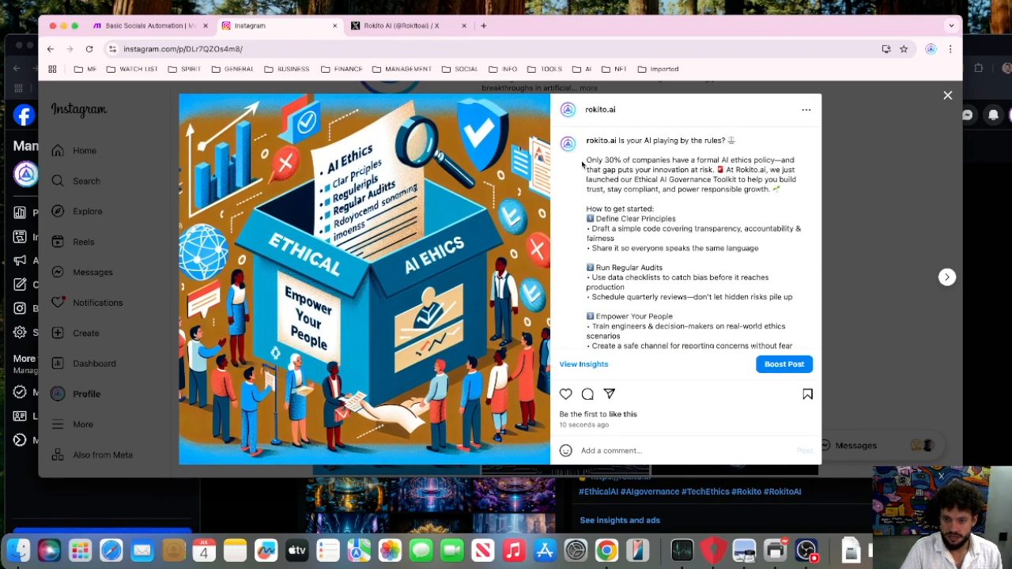
left_click_drag(586, 160, 715, 323)
scroll(706, 273, "up", 3)
left_click(702, 268)
scroll(701, 264, "down", 3)
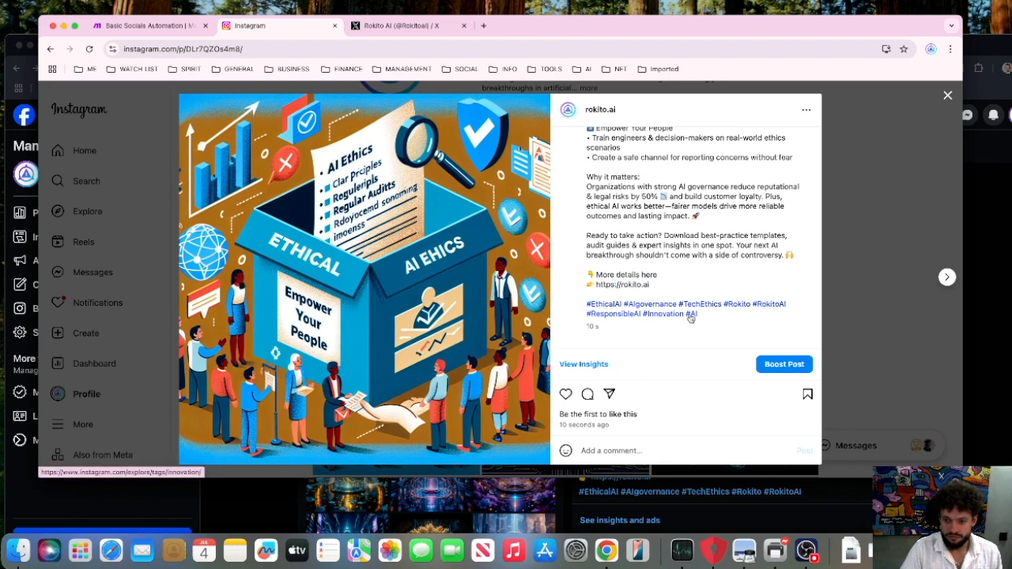
scroll(700, 241, "up", 5)
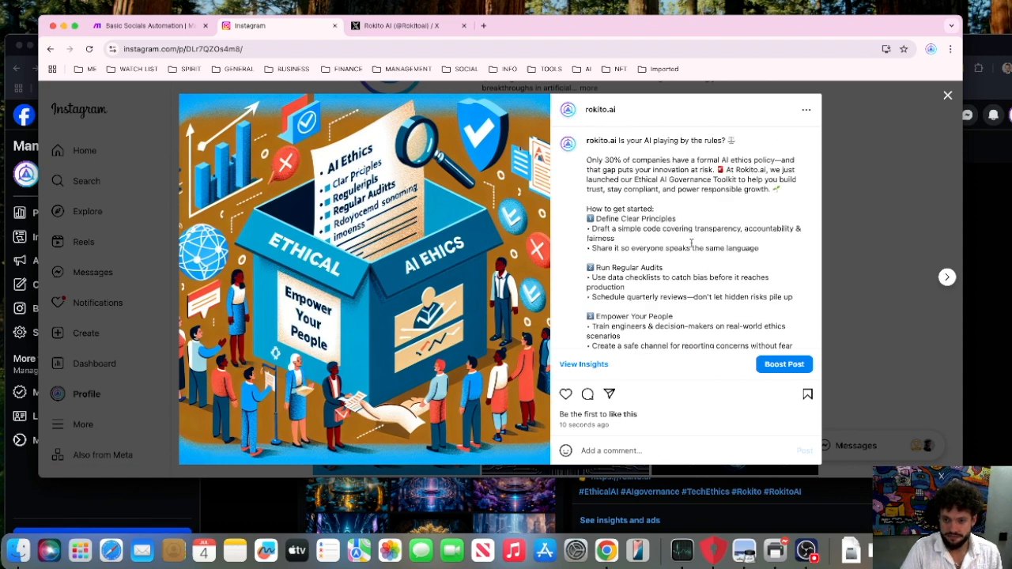
left_click_drag(587, 158, 714, 285)
scroll(697, 265, "up", 5)
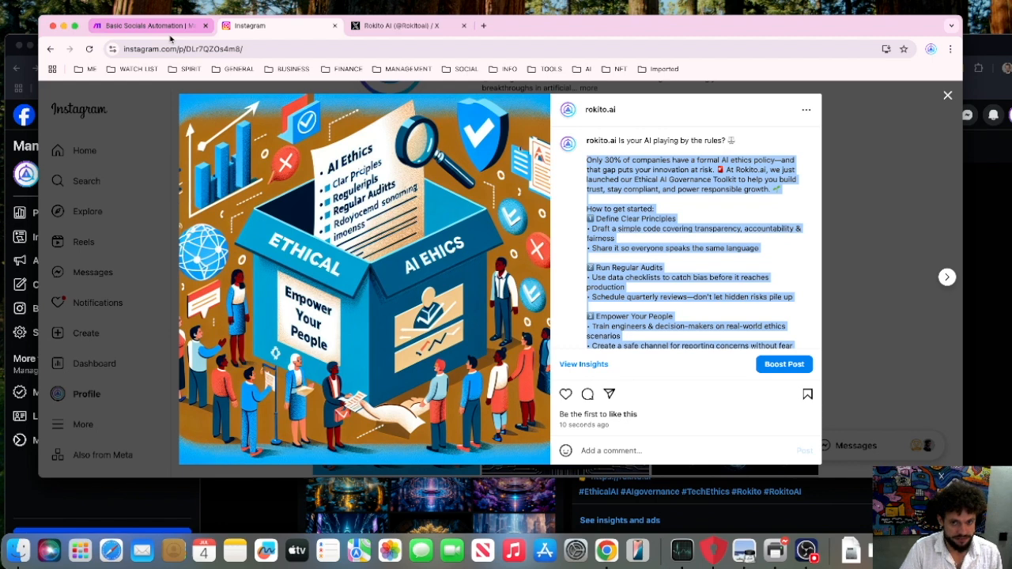
Return to the Make scenario and inspect the settings of the Buffer module directly following X convert.
left_click(147, 25)
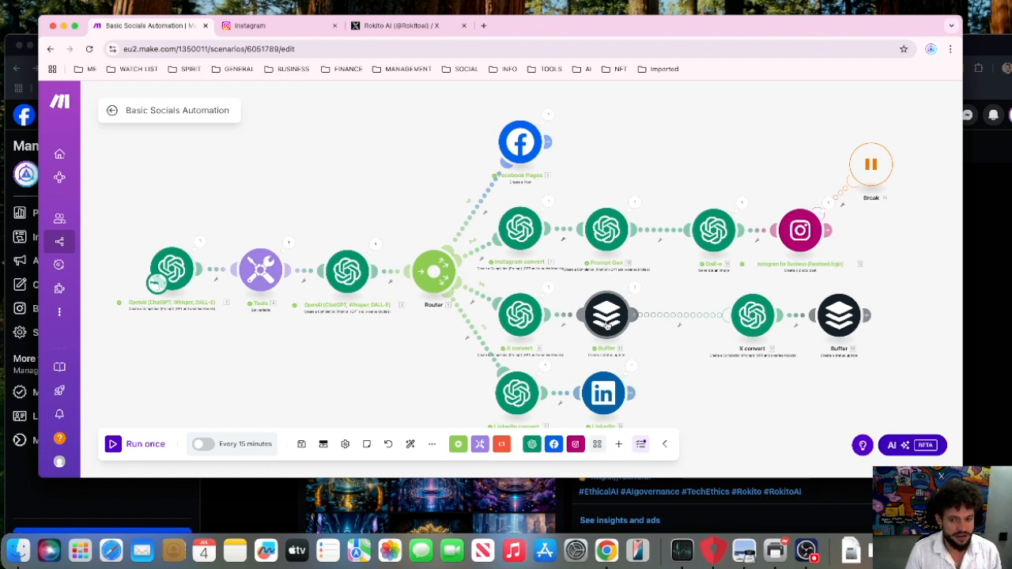
left_click(607, 317)
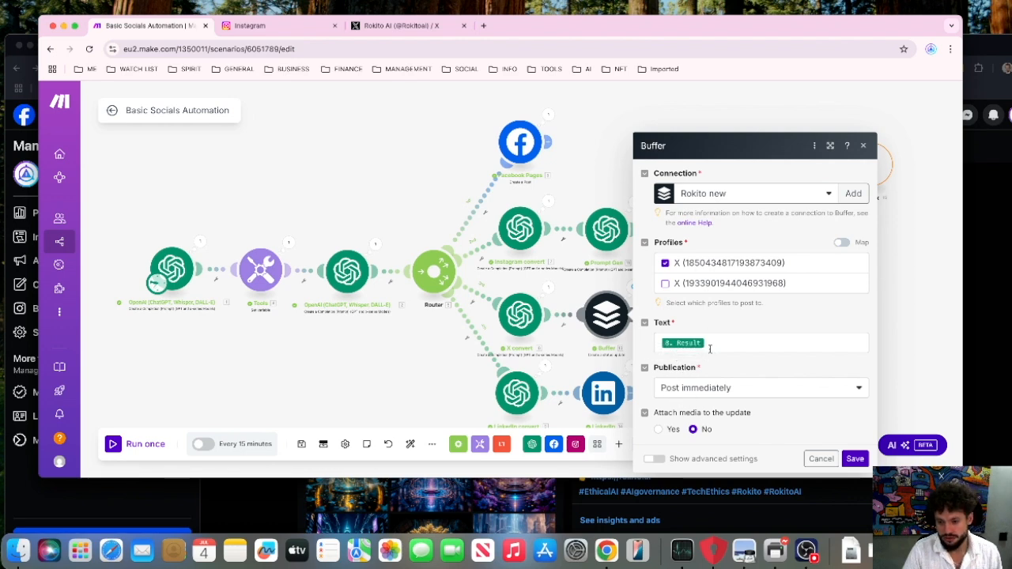
left_click(635, 232)
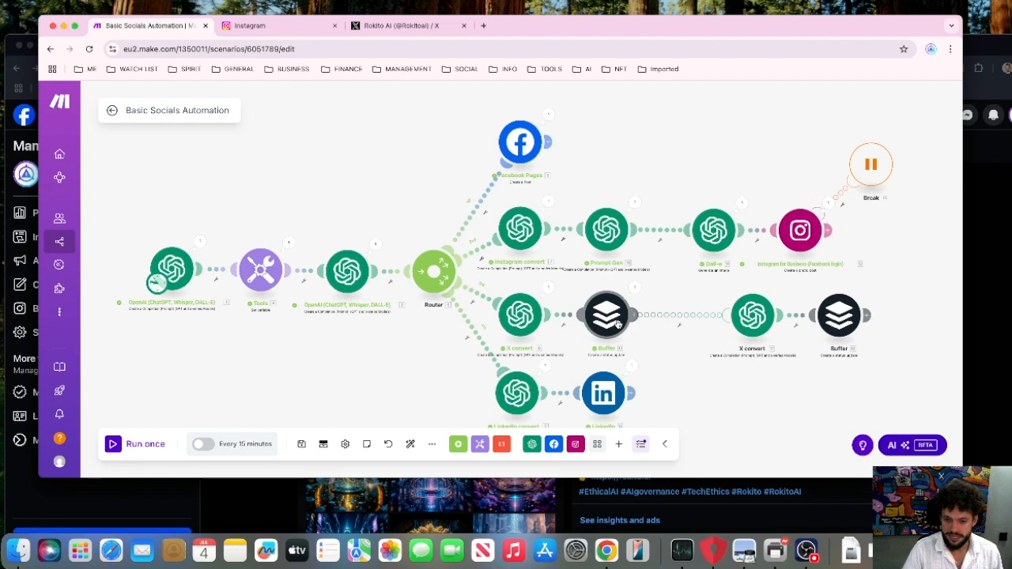
Reload the Rokito AI profile on X and view its newest post.
left_click(382, 22)
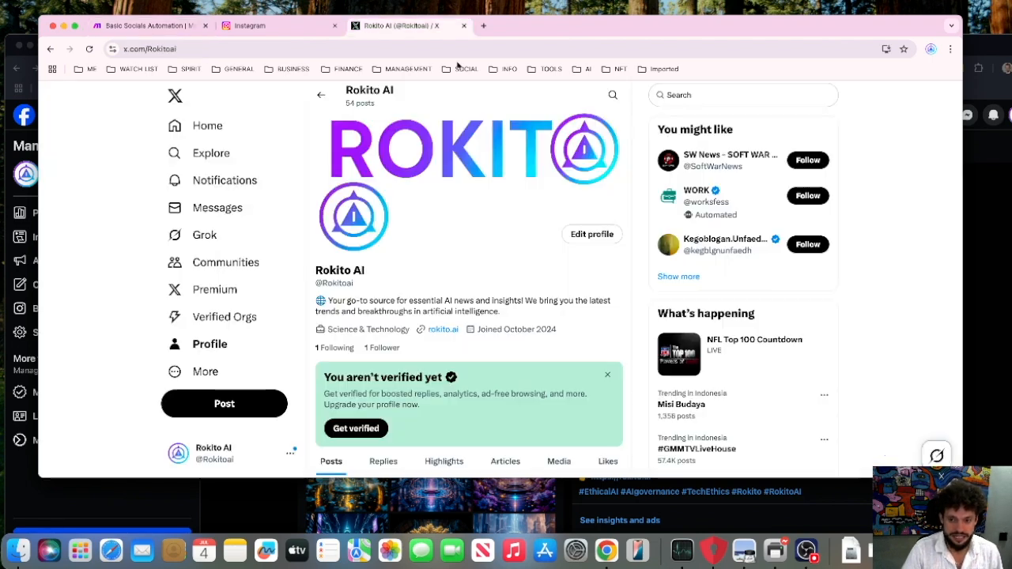
scroll(519, 293, "down", 2)
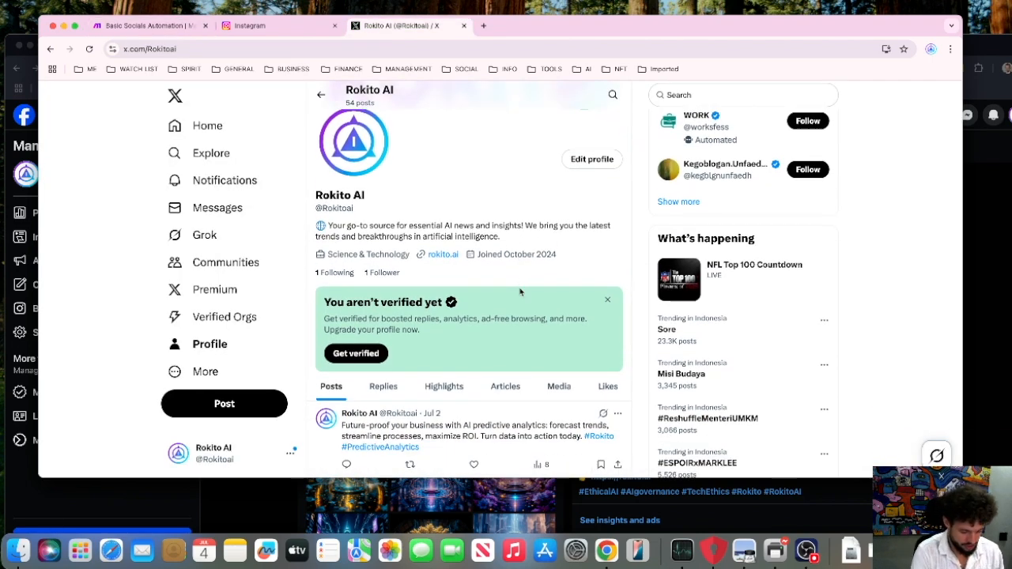
key("super+r")
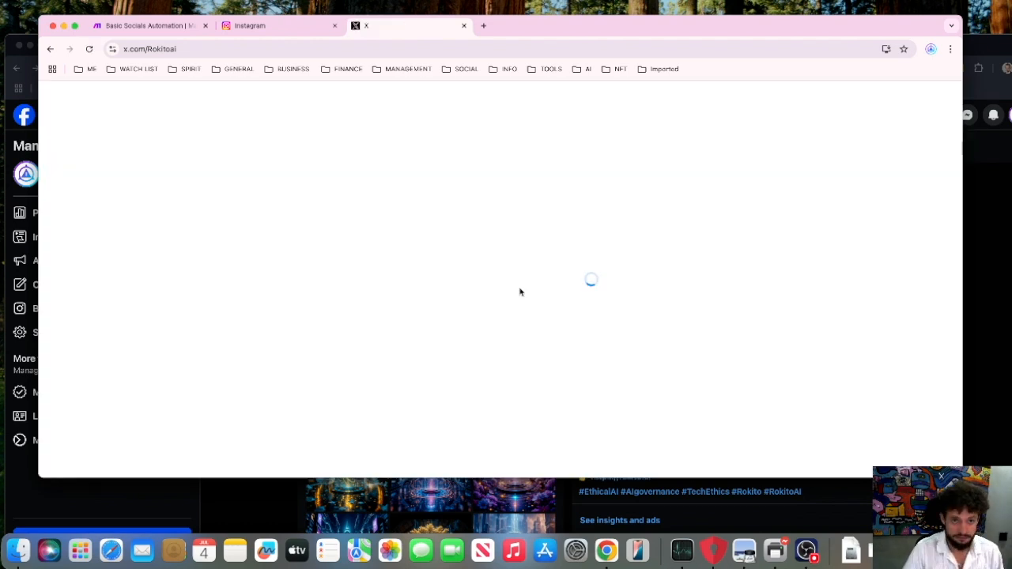
scroll(474, 309, "down", 5)
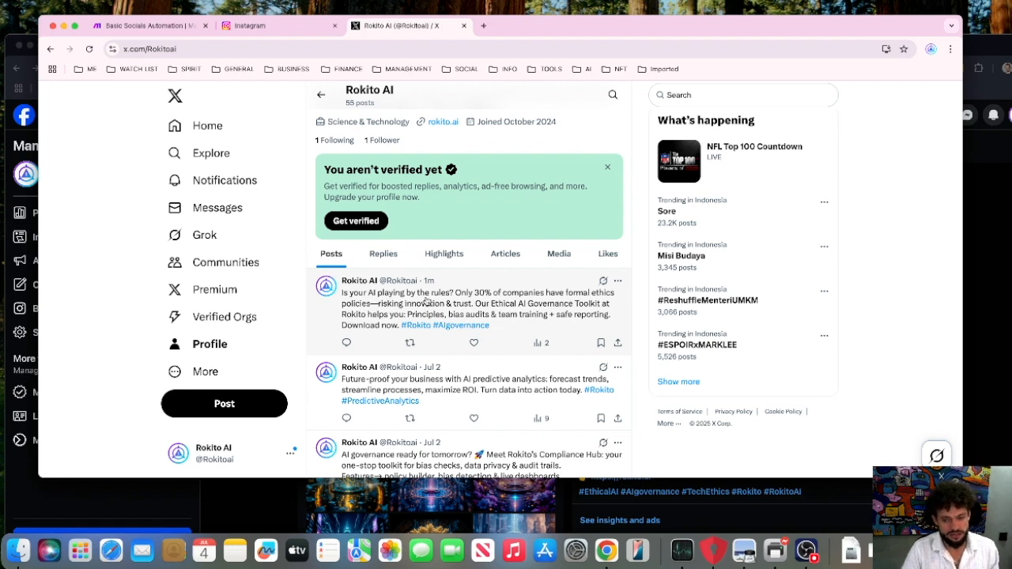
Check the LinkedIn modules in the Make scenario, and bring up and reload the Rokito AI Solutions posts page on LinkedIn.
left_click(182, 27)
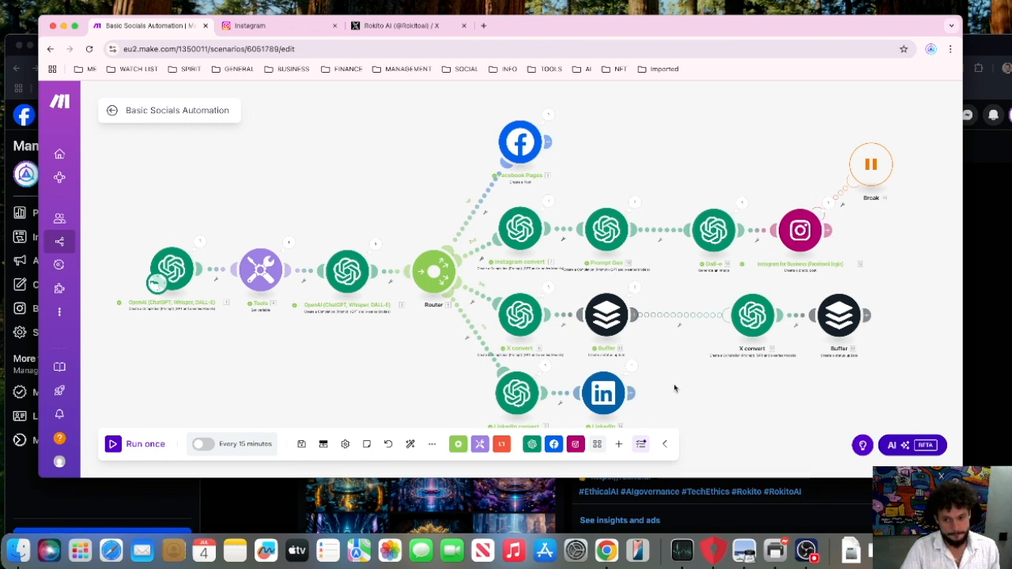
scroll(675, 388, "down", 2)
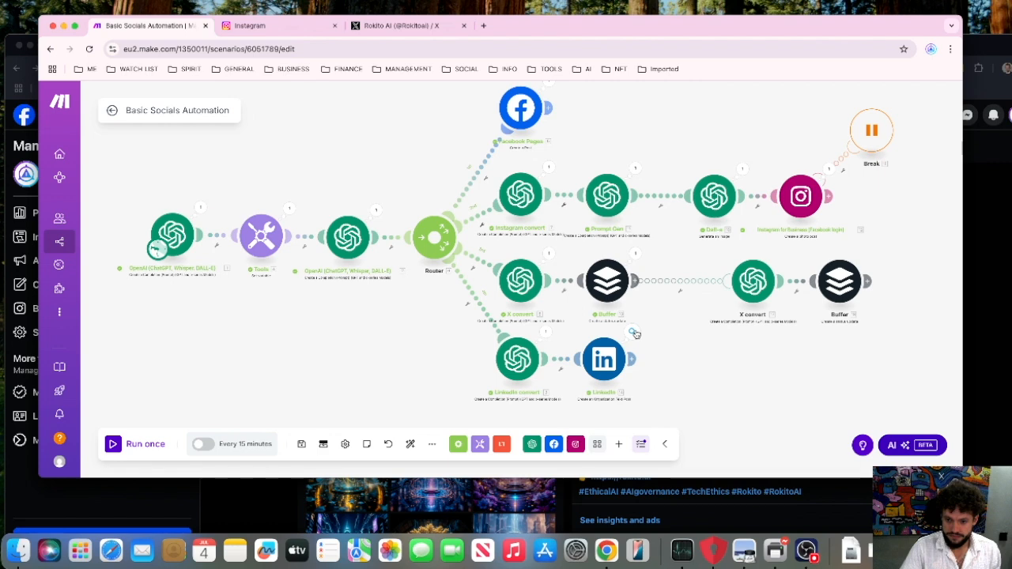
left_click(650, 494)
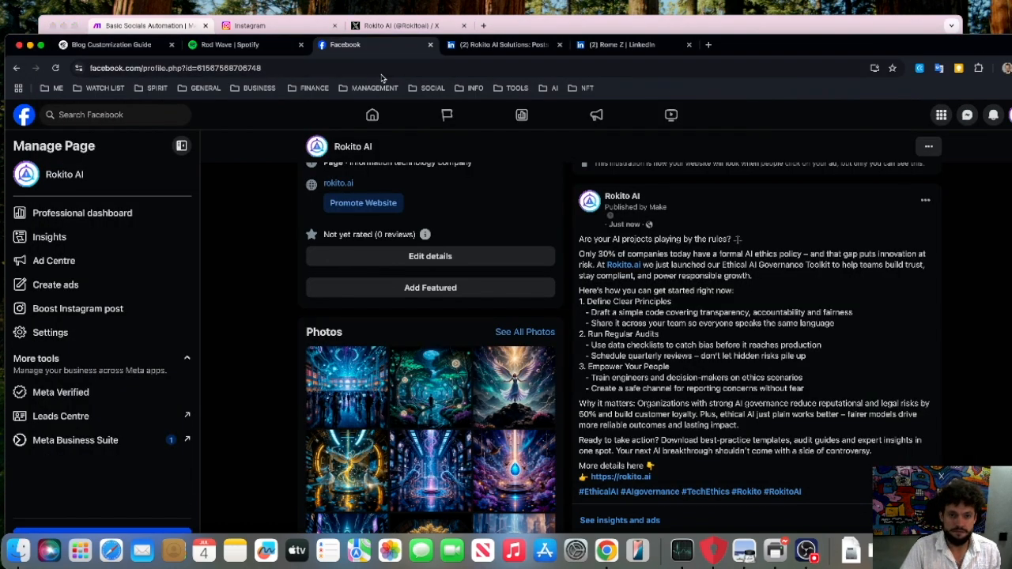
left_click(494, 45)
left_click(620, 44)
scroll(249, 301, "down", 3)
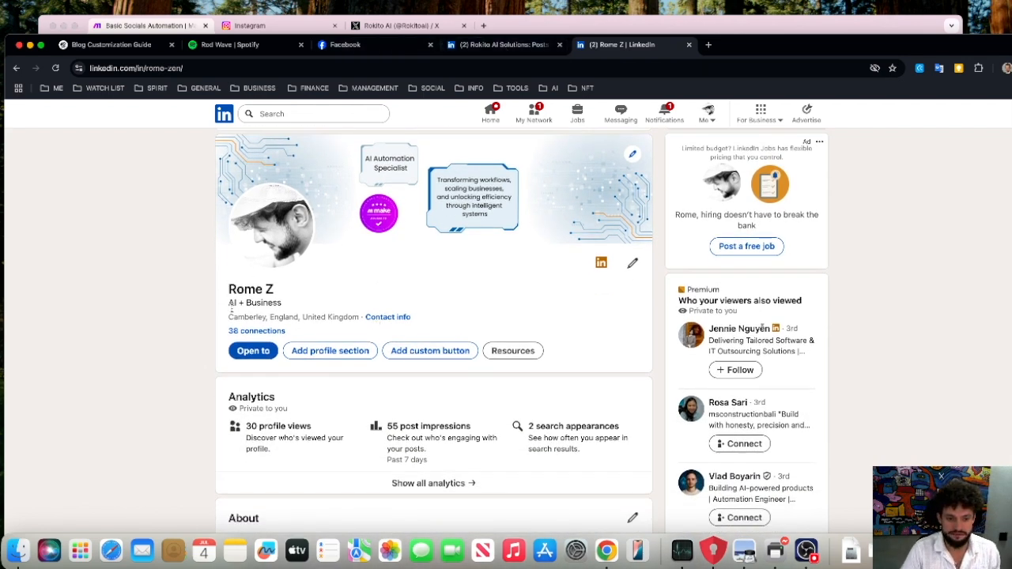
left_click(483, 44)
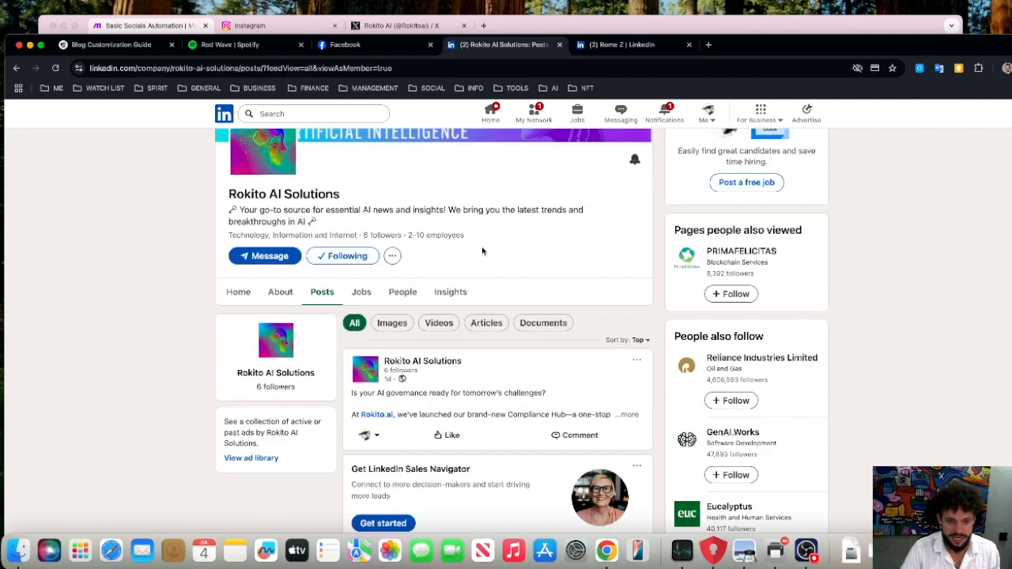
scroll(482, 251, "down", 3)
scroll(414, 305, "up", 2)
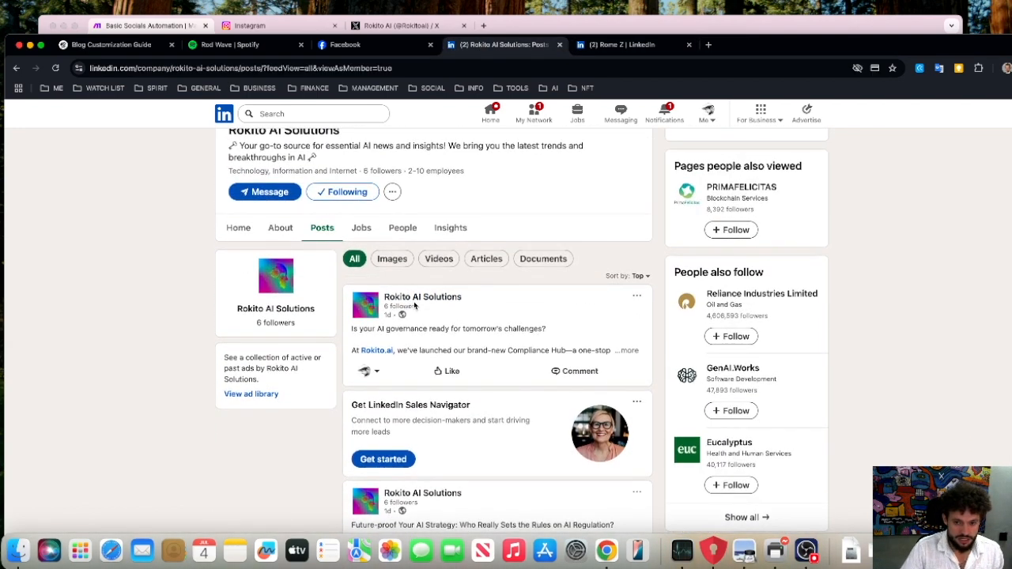
key("super+r")
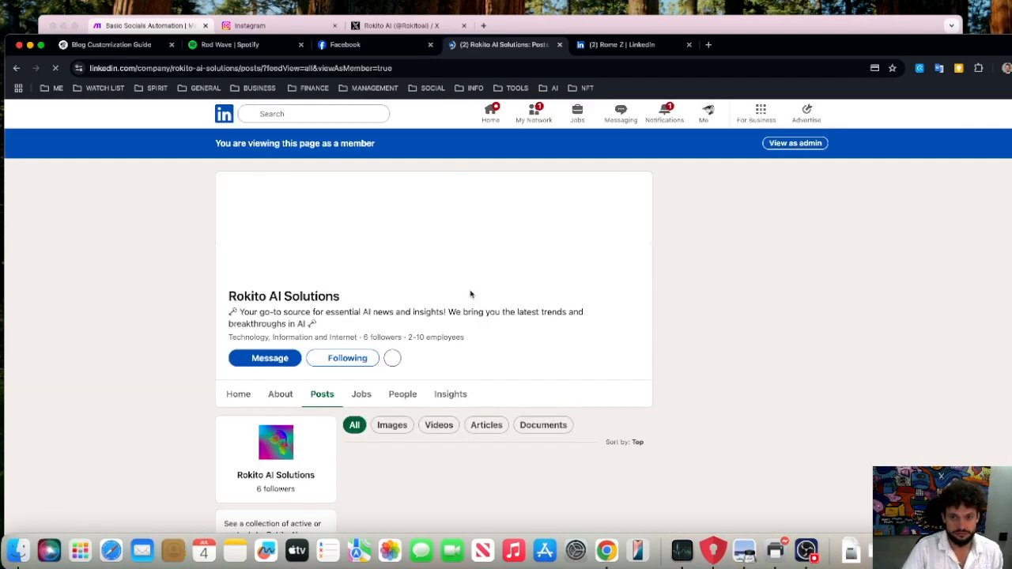
Expand the newest Rokito AI Solutions post on LinkedIn and read it through to the website link and hashtags.
scroll(446, 327, "down", 2)
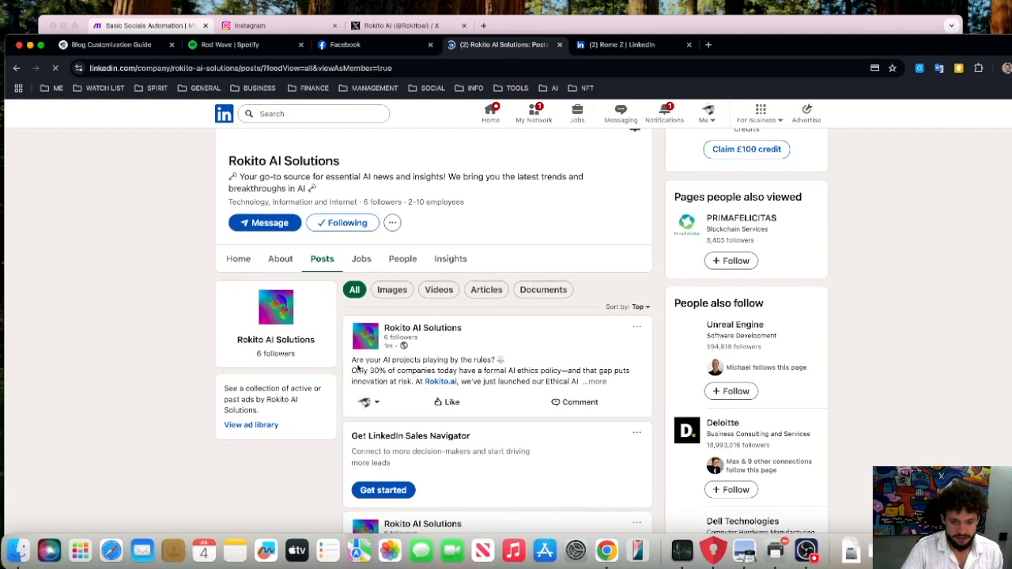
left_click(595, 381)
scroll(564, 376, "down", 3)
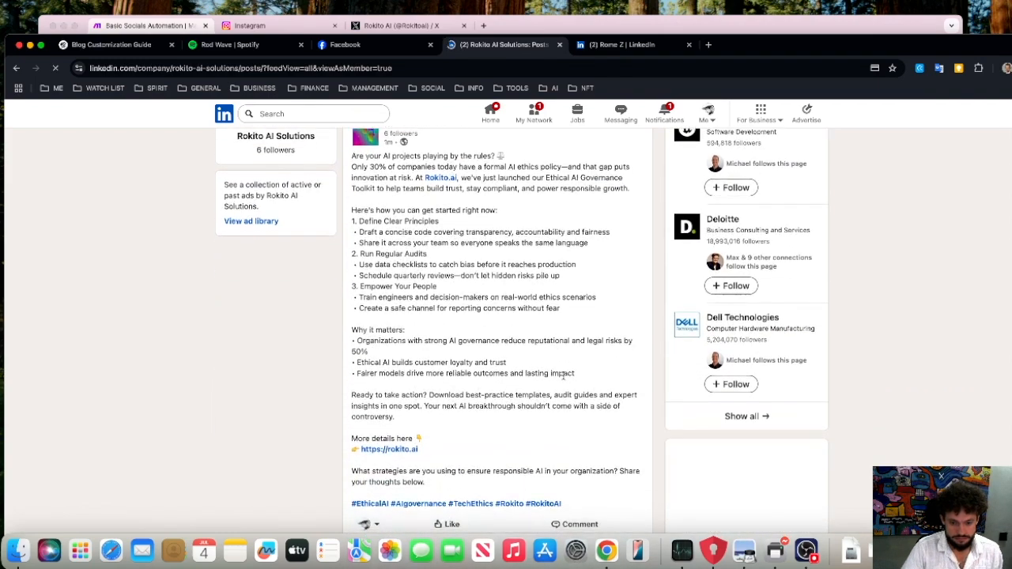
scroll(563, 376, "down", 1)
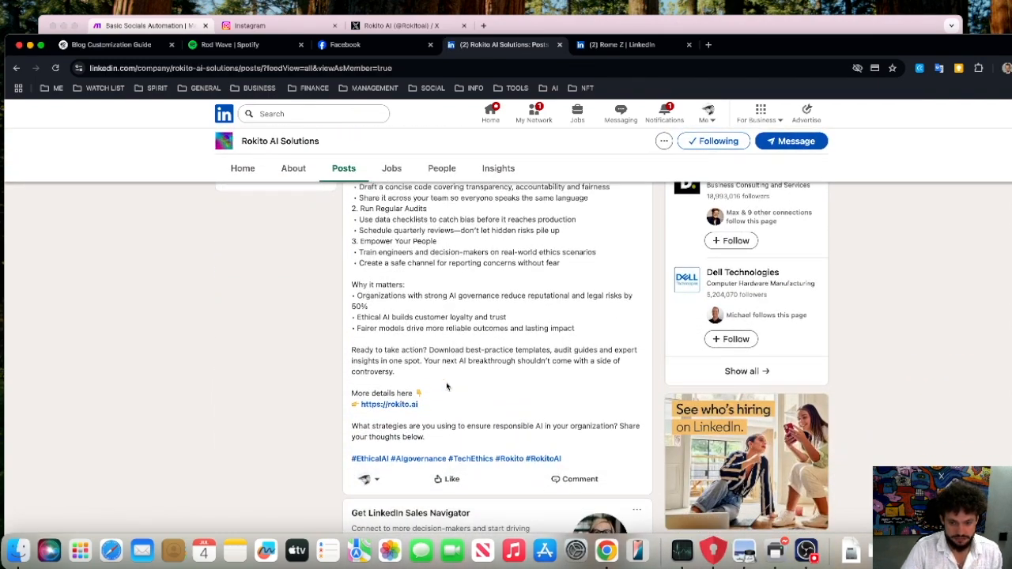
scroll(442, 395, "up", 3)
scroll(475, 269, "up", 1)
scroll(525, 348, "down", 1)
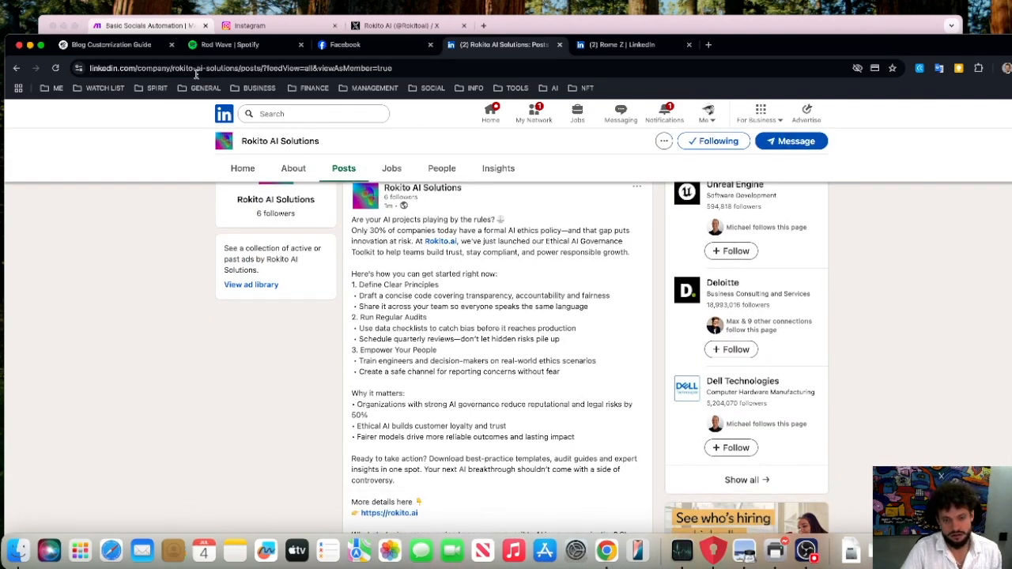
scroll(452, 253, "up", 4)
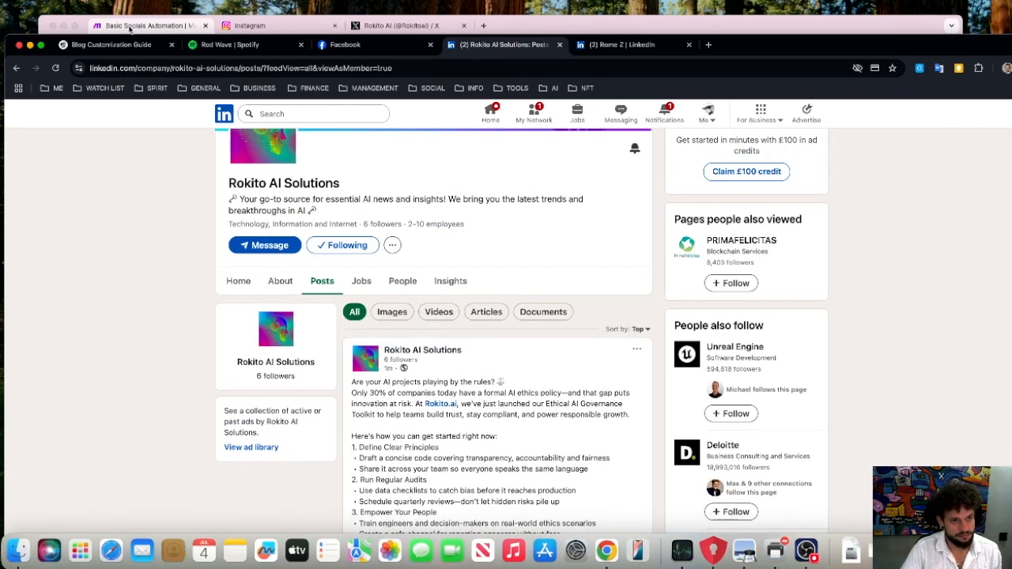
Return to the Make scenario and open the settings of the first OpenAI module to view its messages.
left_click(130, 29)
scroll(403, 153, "down", 1)
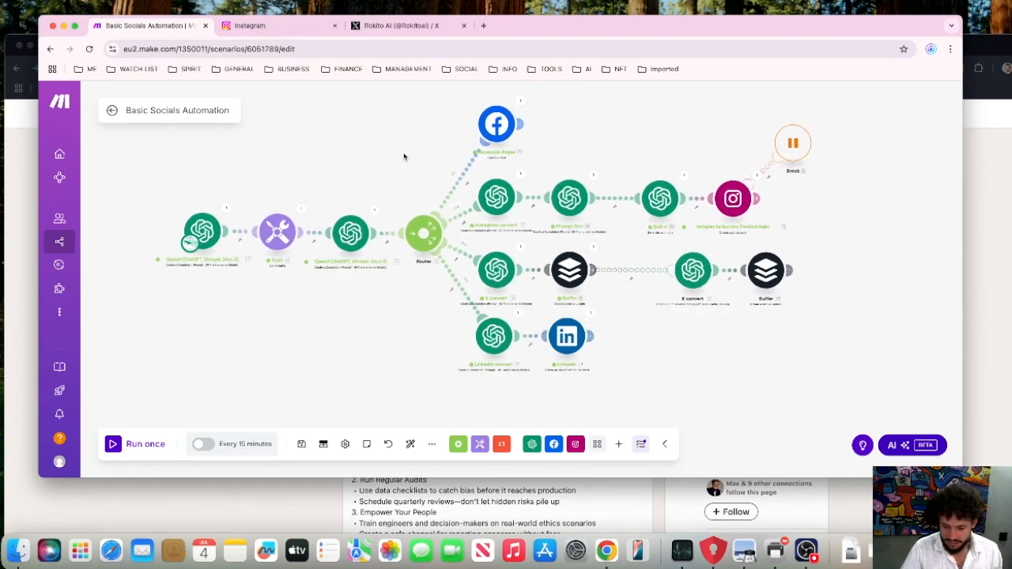
scroll(344, 332, "right", 1)
scroll(388, 264, "up", 1)
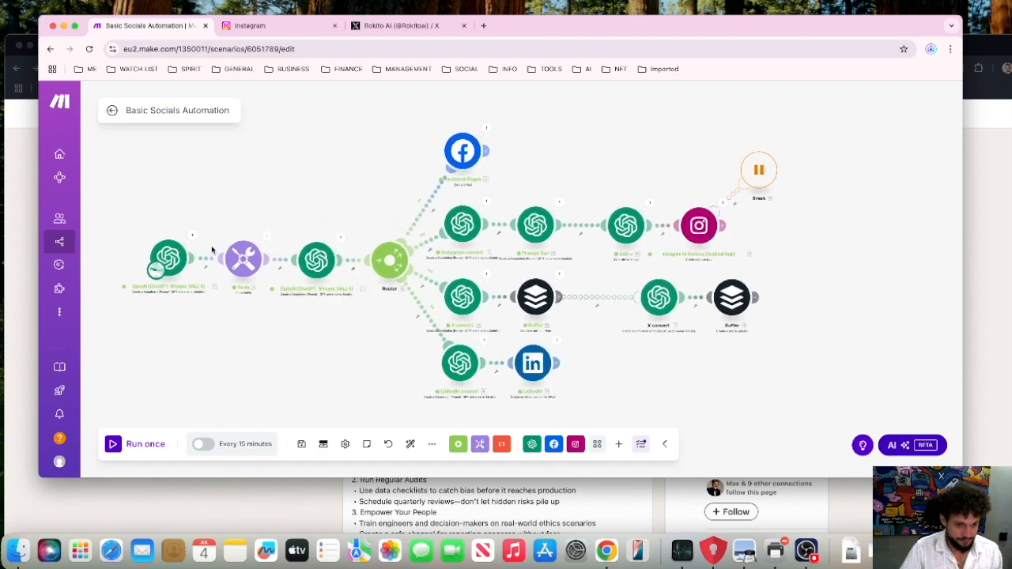
left_click(172, 260)
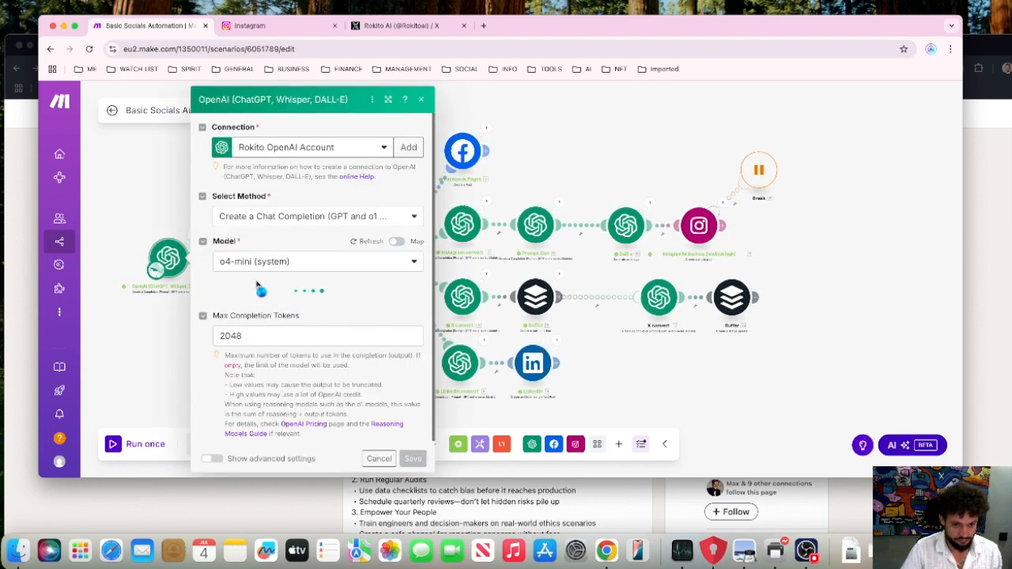
scroll(291, 308, "down", 3)
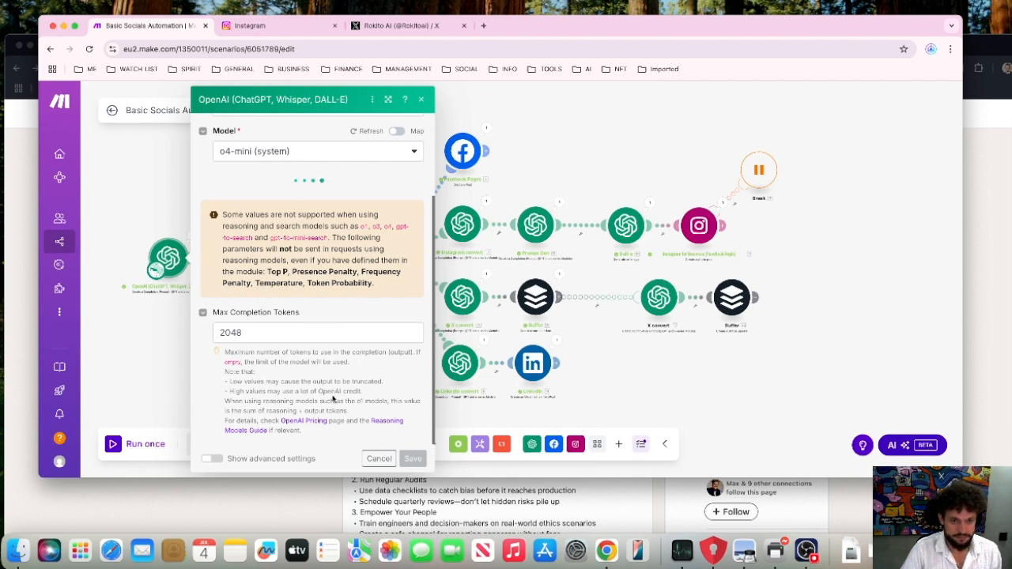
scroll(340, 364, "down", 6)
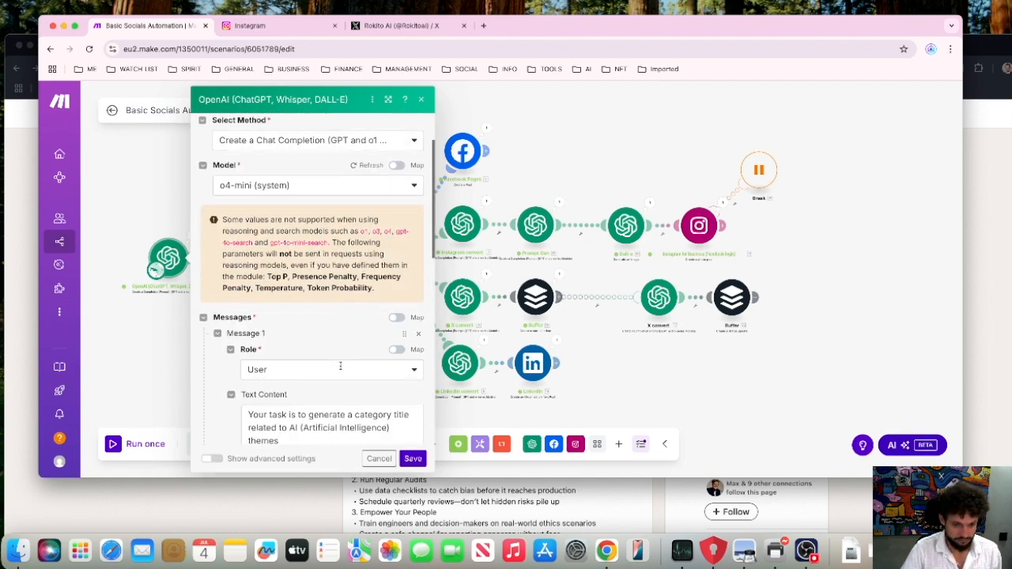
Read the category title prompt and its guidelines in the text content of Message 1.
scroll(226, 382, "down", 2)
scroll(332, 290, "up", 3)
scroll(200, 318, "down", 2)
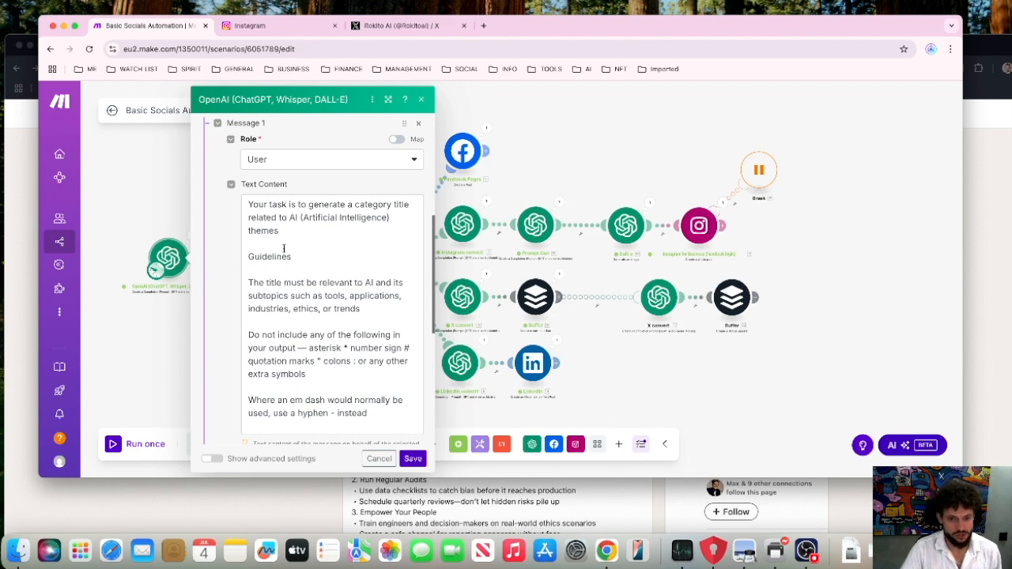
scroll(283, 247, "up", 1)
scroll(188, 219, "down", 2)
scroll(212, 225, "down", 1)
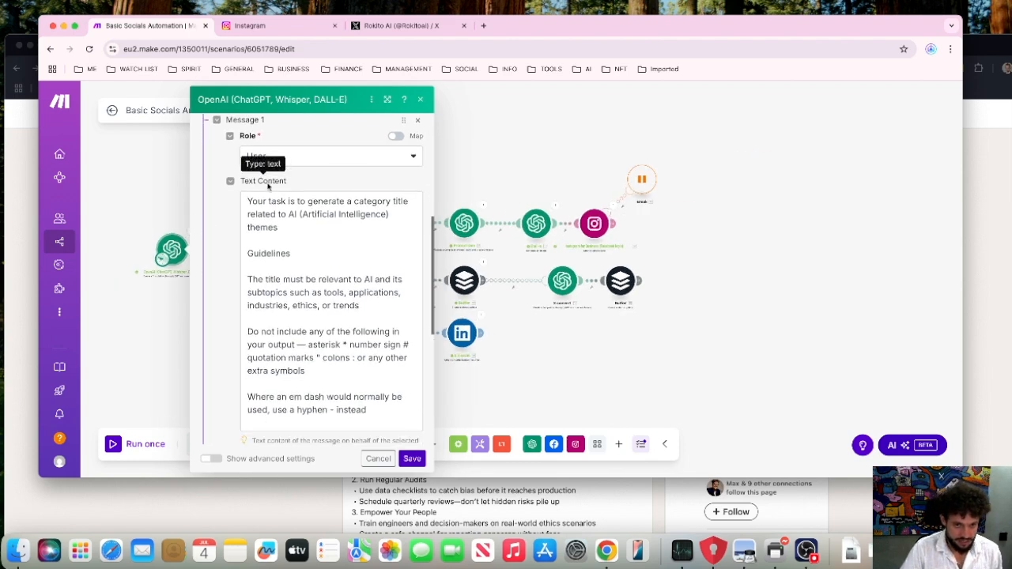
Highlight the topic "AI (Artificial Intelligence)" and the example outputs "AI Media Production" and "Jobs in AI" in the prompt, and close the settings.
left_click_drag(287, 216, 388, 217)
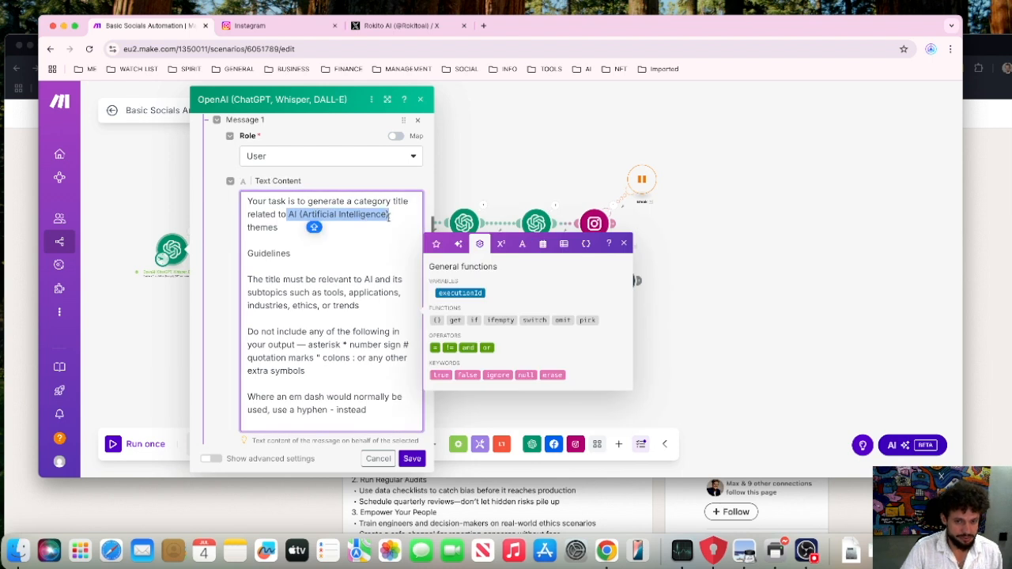
left_click(290, 216)
left_click_drag(290, 216, 389, 221)
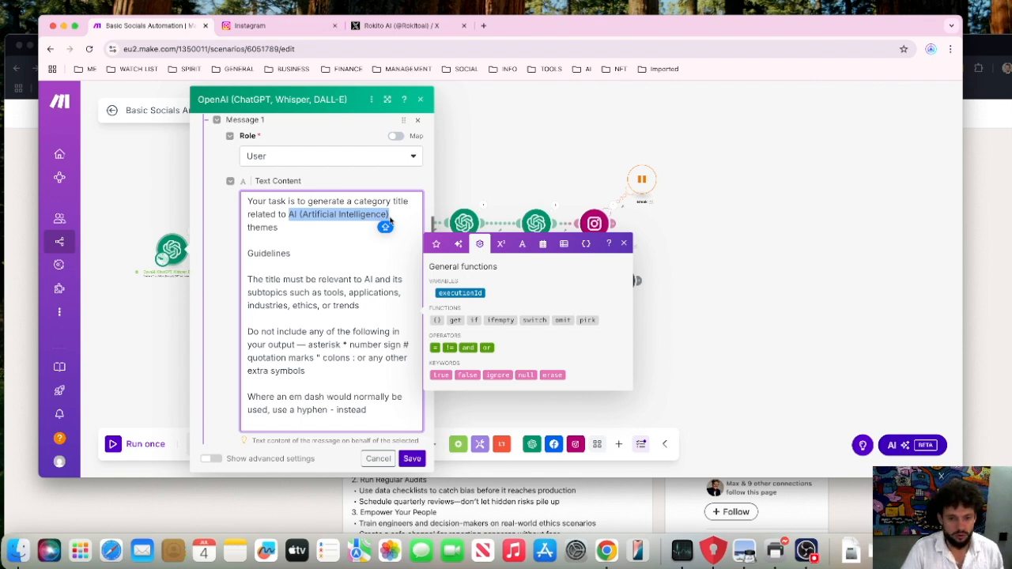
left_click(319, 319)
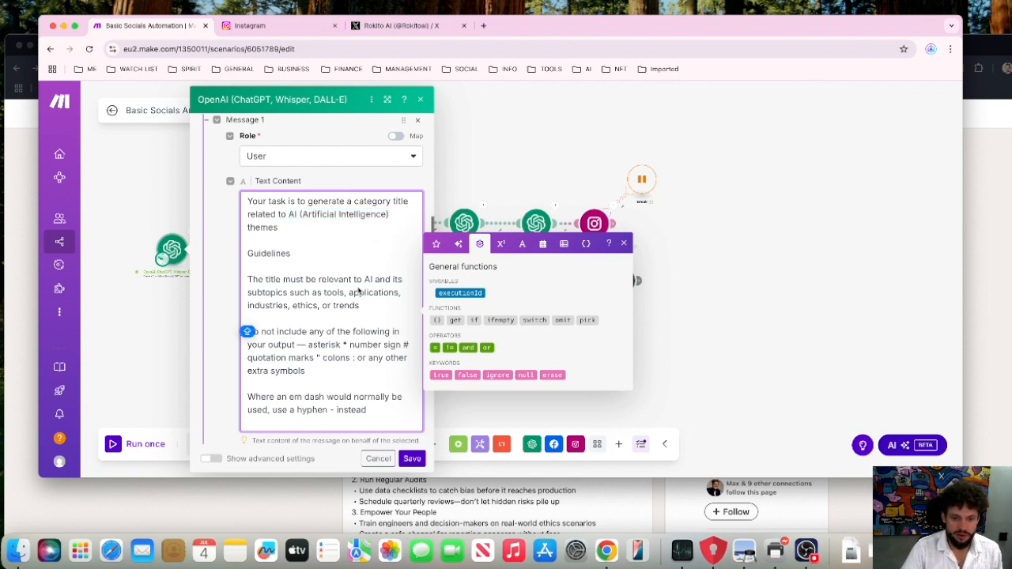
scroll(327, 357, "down", 8)
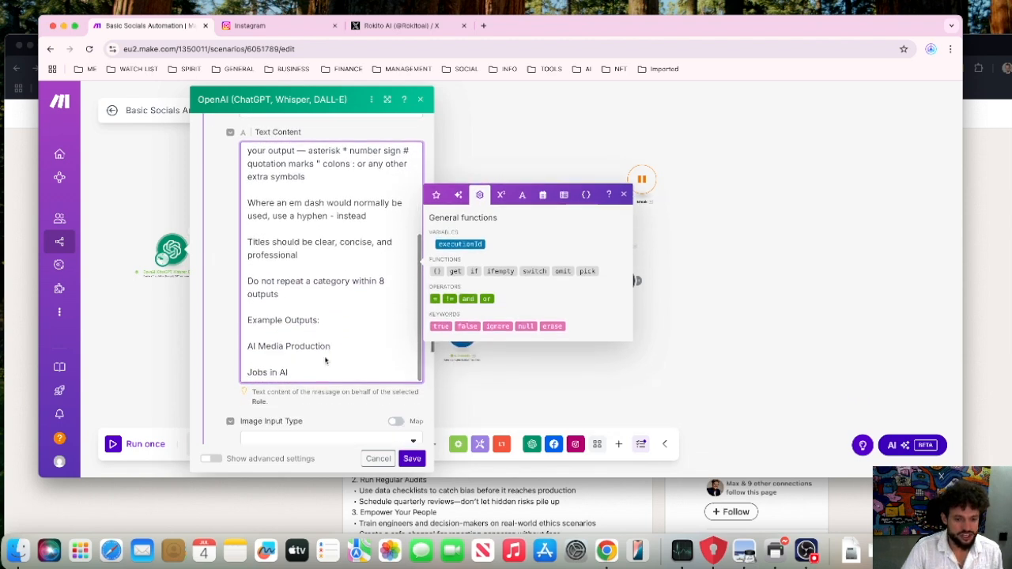
left_click_drag(249, 305, 335, 329)
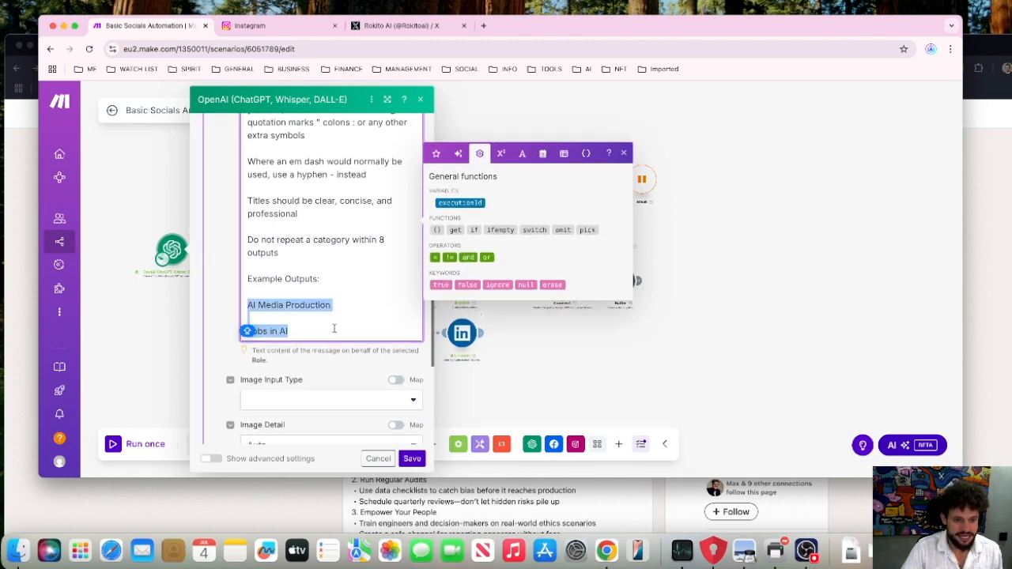
left_click(502, 362)
Highlight the result in the first OpenAI module's run output and compare it with the newest Instagram post's caption.
left_click(190, 235)
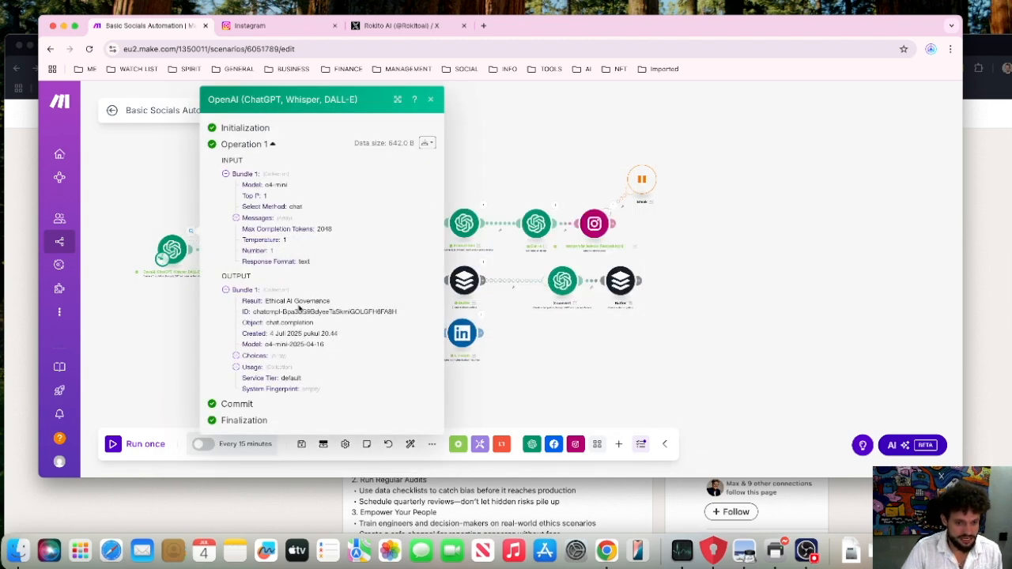
left_click_drag(265, 302, 330, 308)
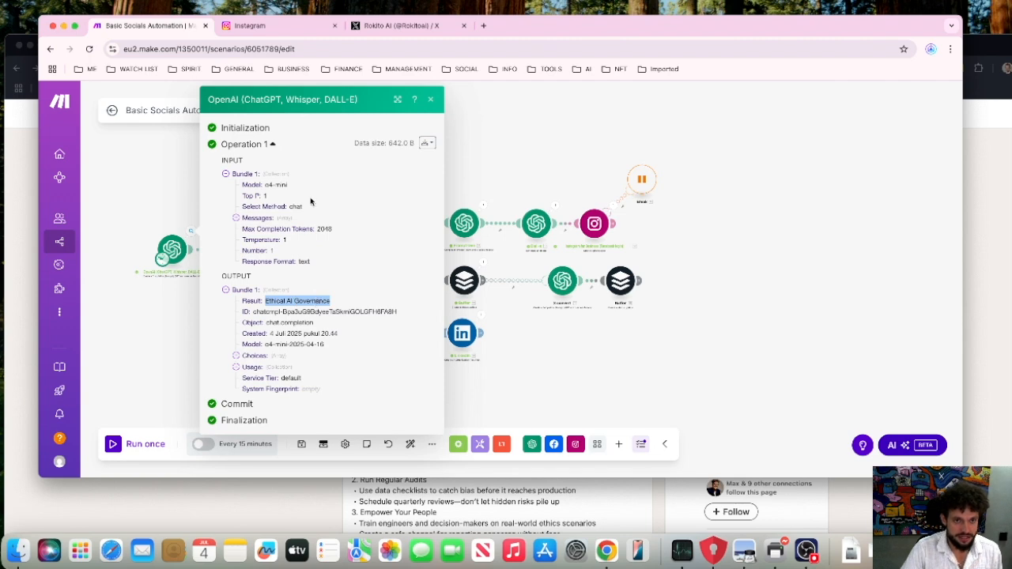
left_click(299, 28)
scroll(645, 275, "down", 5)
scroll(646, 279, "up", 5)
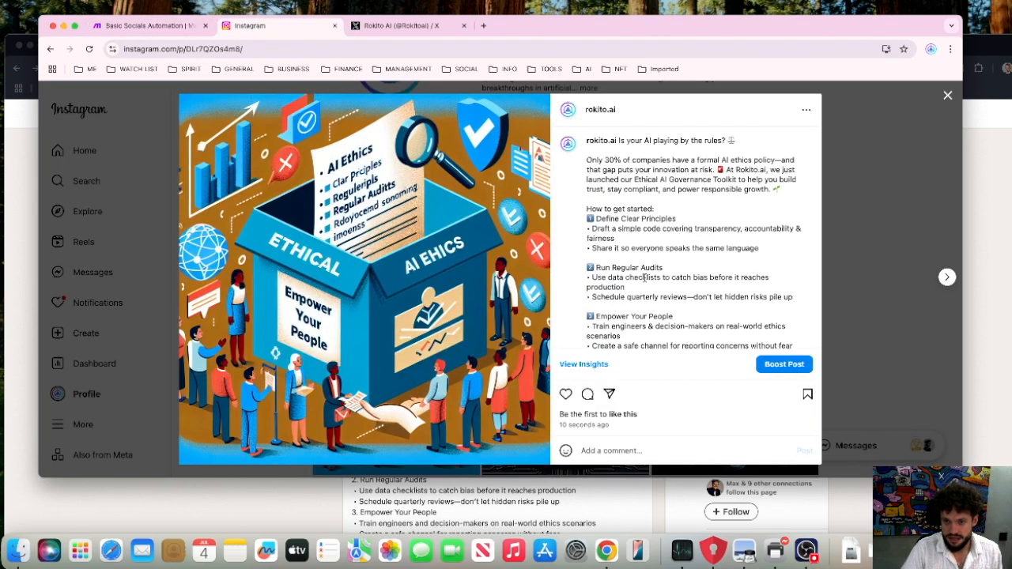
left_click_drag(726, 161, 792, 161)
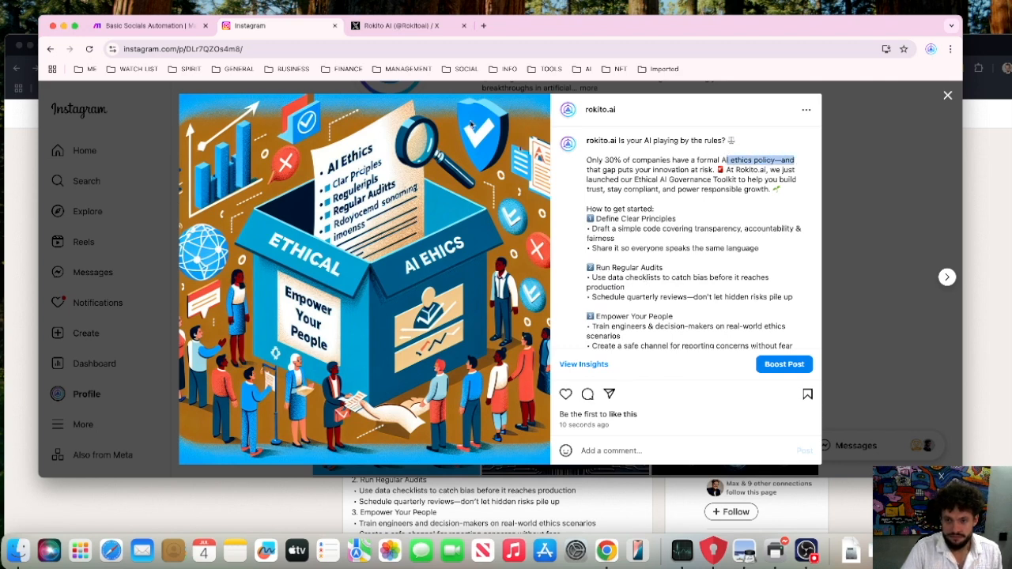
Return to the Make scenario, close the OpenAI output, and inspect the Tools module's run output and settings.
left_click(150, 26)
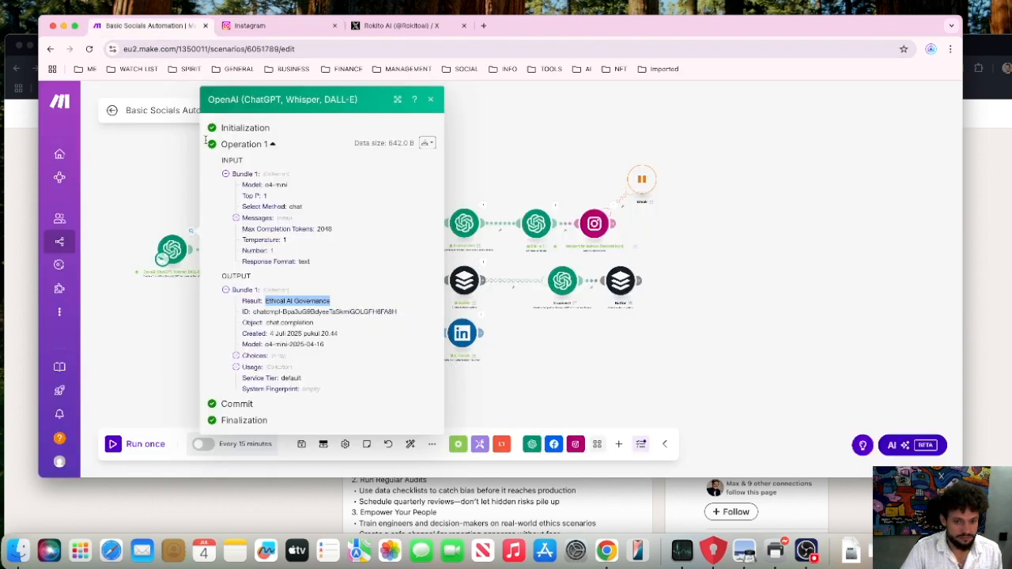
left_click(536, 374)
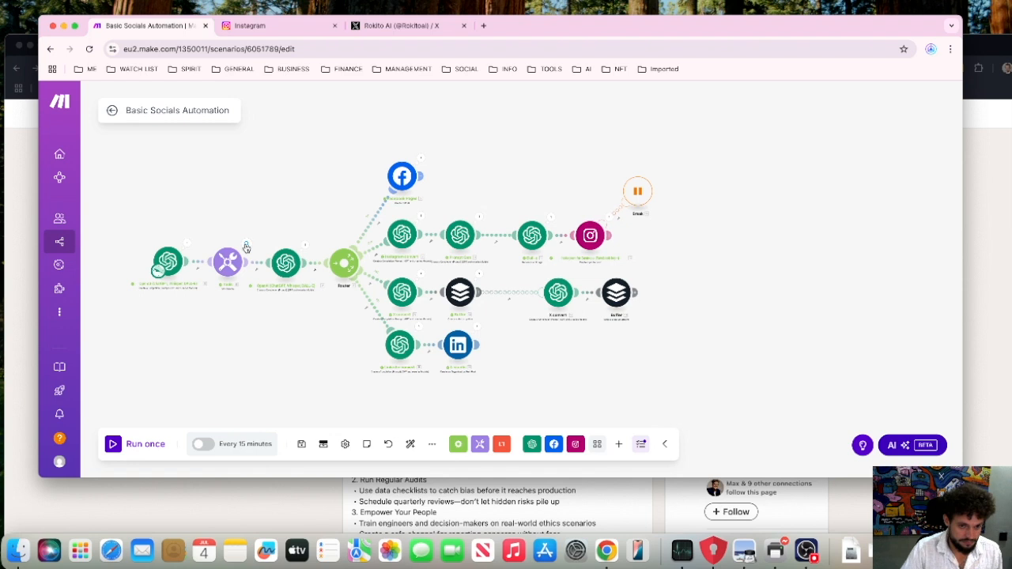
left_click(245, 250)
left_click(208, 212)
left_click(227, 261)
left_click(230, 205)
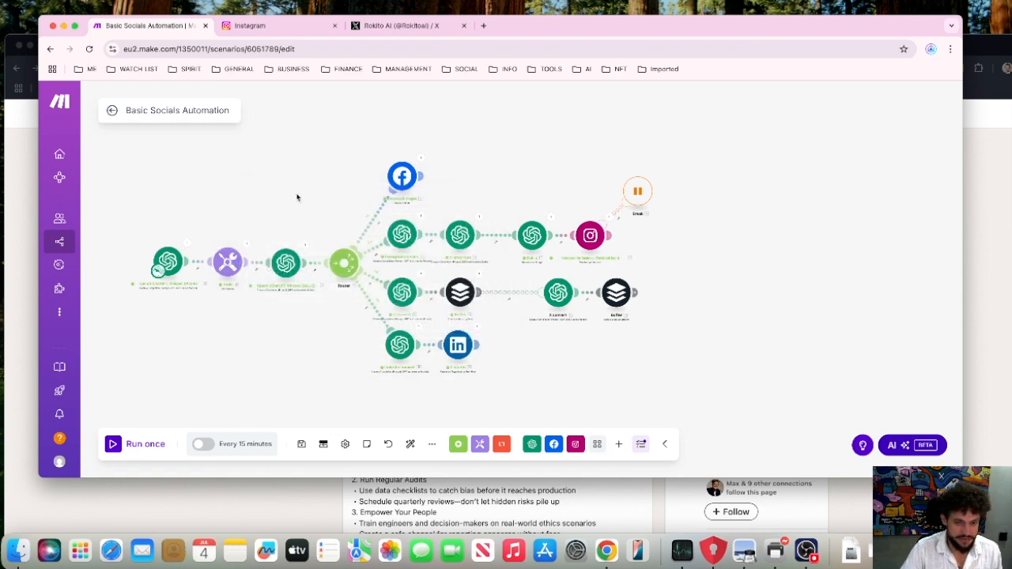
Open the settings of the OpenAI module before the router and skim its Facebook post generator prompt in Message 1.
scroll(294, 271, "up", 5)
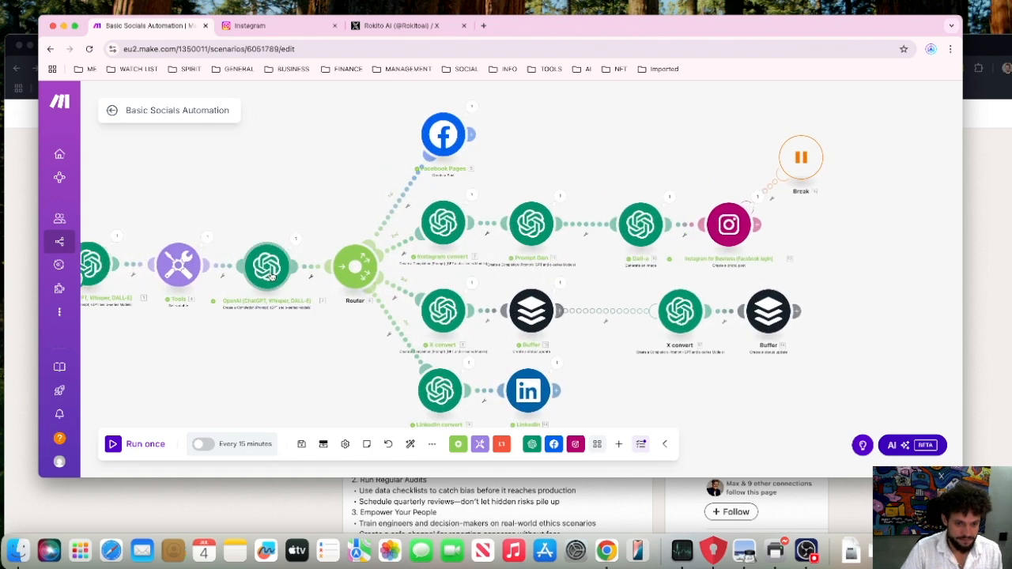
left_click(291, 270)
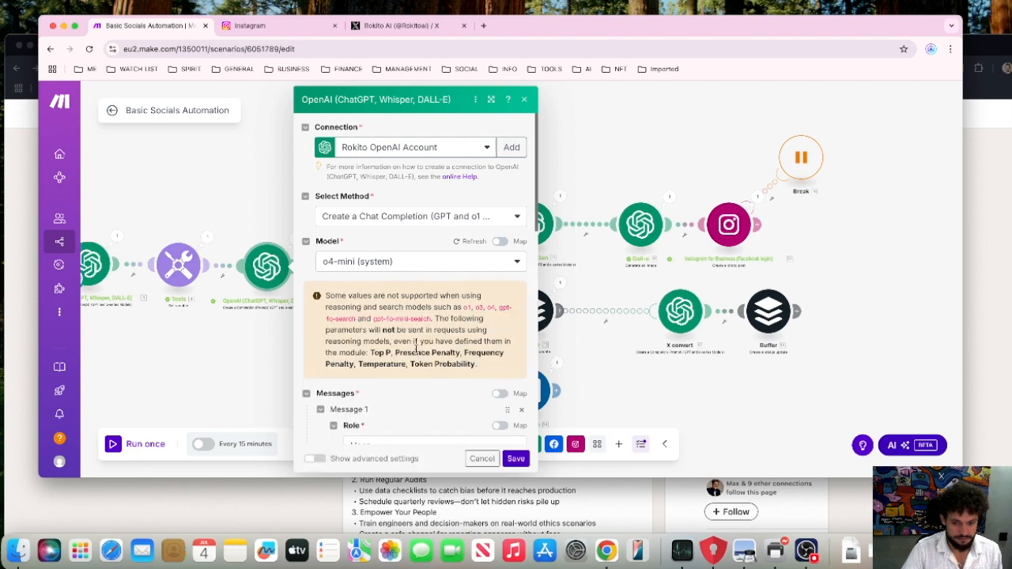
scroll(395, 332, "down", 10)
scroll(376, 304, "up", 2)
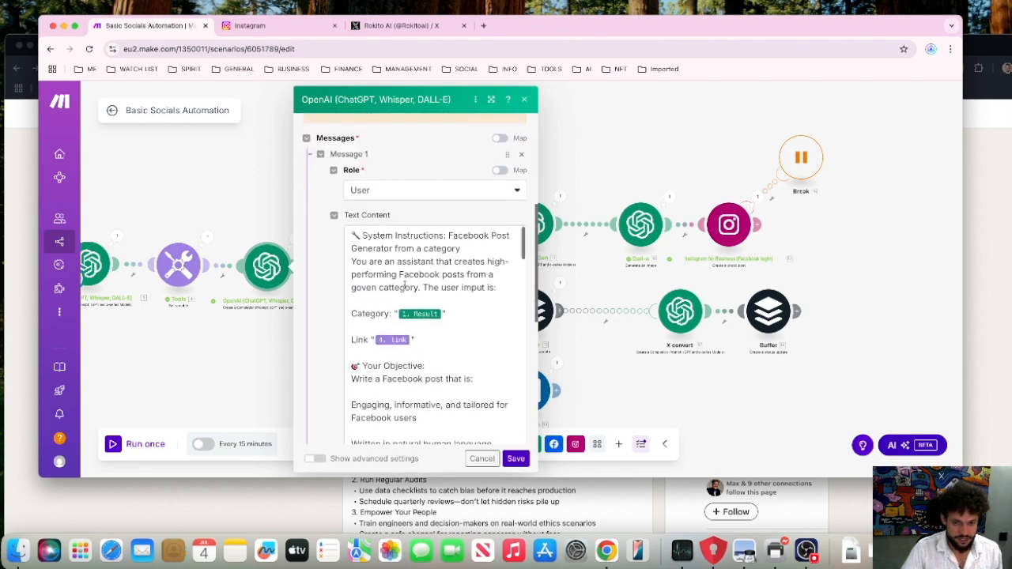
scroll(456, 274, "down", 2)
scroll(456, 274, "down", 15)
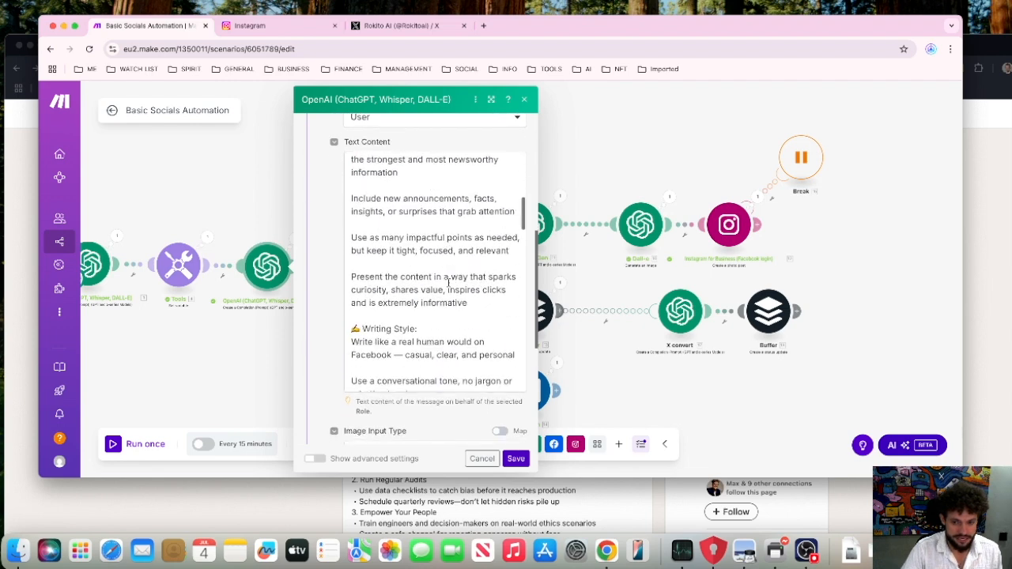
scroll(448, 283, "up", 5)
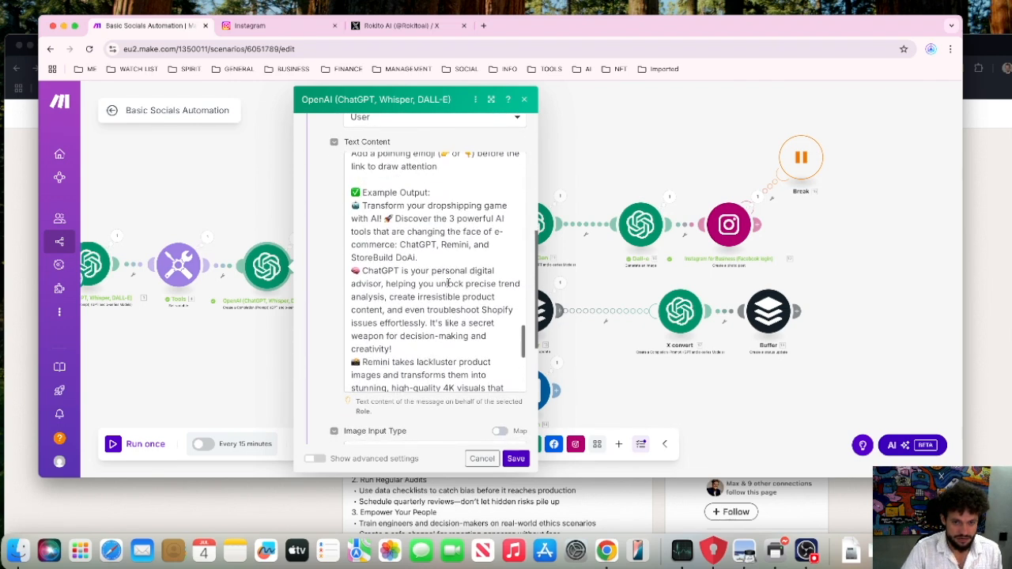
scroll(449, 282, "up", 10)
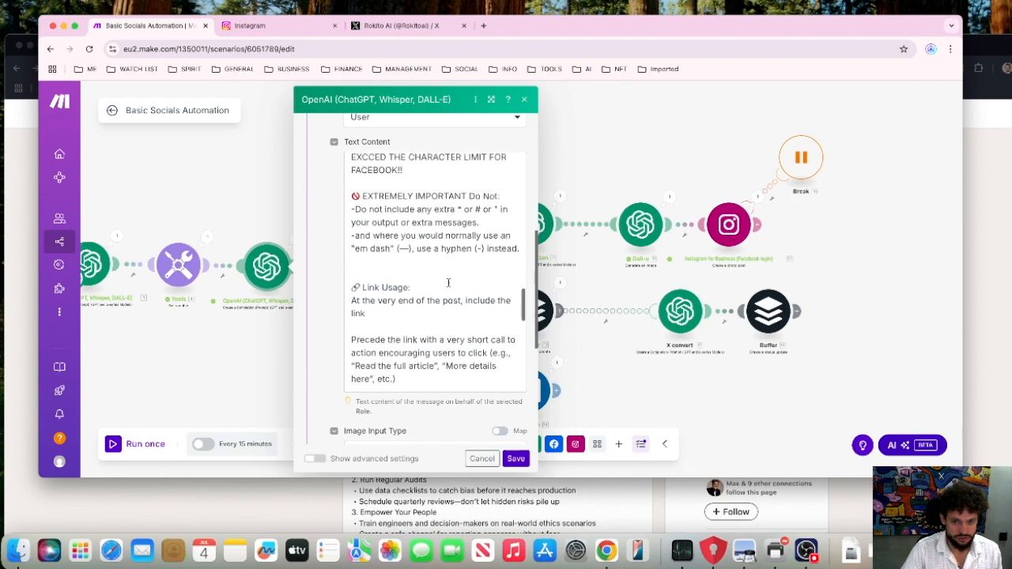
scroll(431, 253, "up", 10)
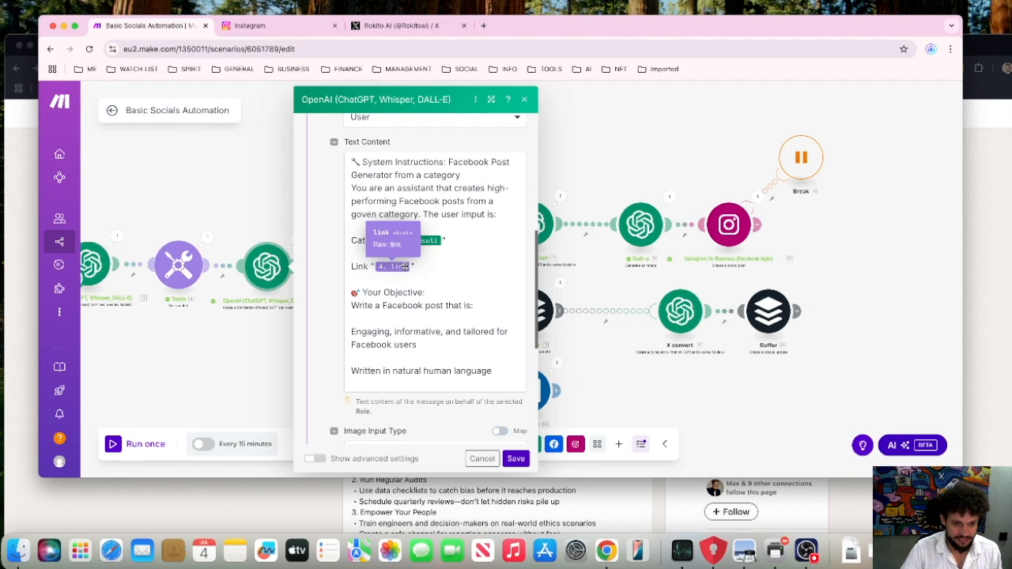
Highlight Facebook's 63,206 character limit in the prompt's objective section.
scroll(440, 333, "down", 2)
scroll(441, 333, "down", 5)
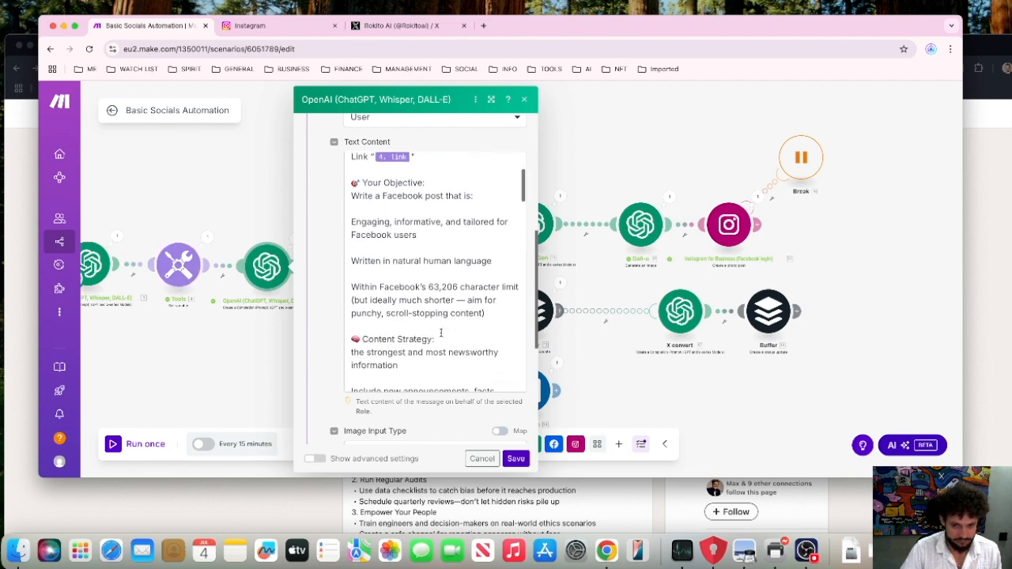
left_click_drag(393, 220, 482, 223)
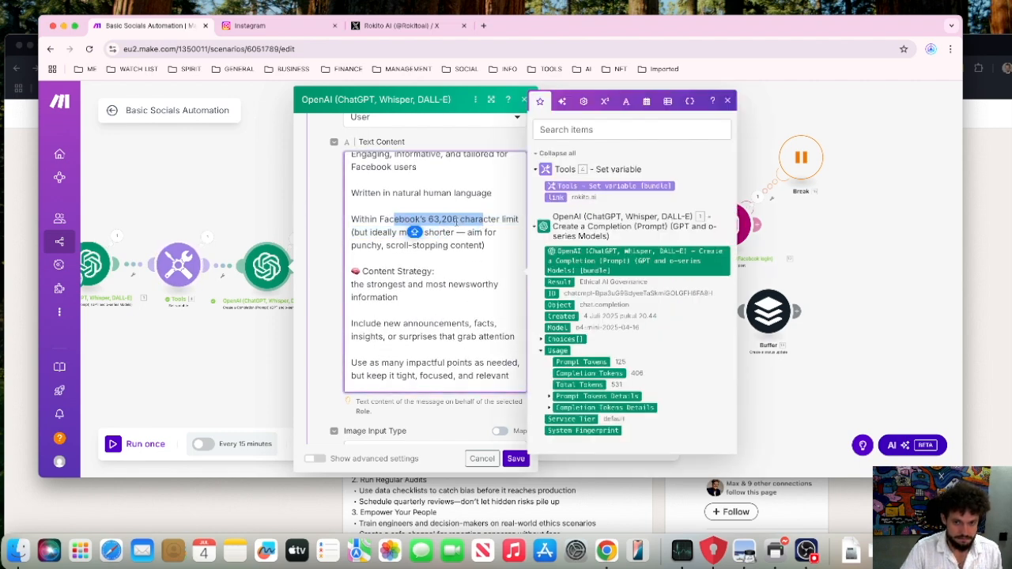
left_click(443, 219)
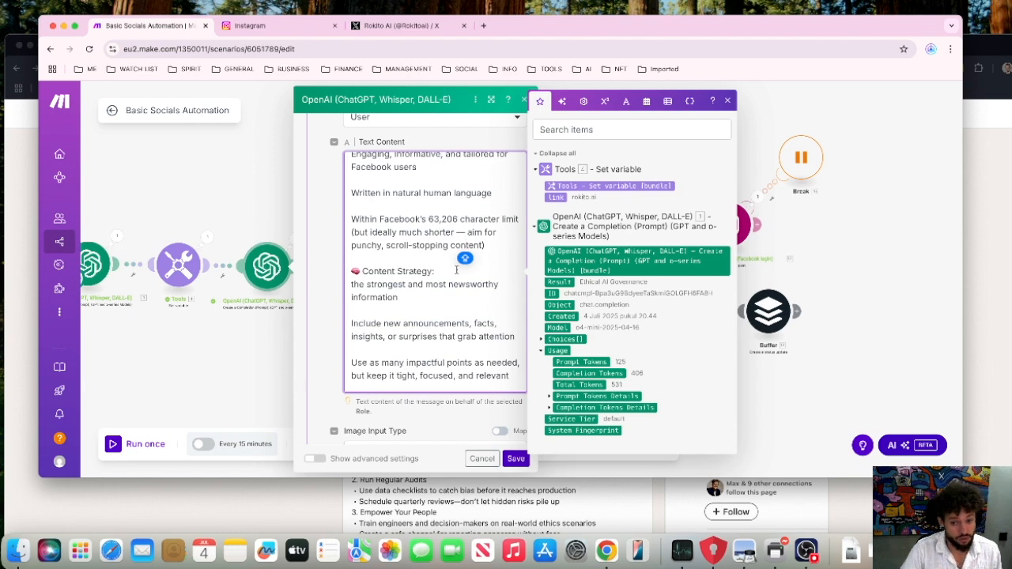
Read the prompt's content strategy, writing style, emoji and hashtag instructions down to the link usage section.
scroll(457, 269, "down", 1)
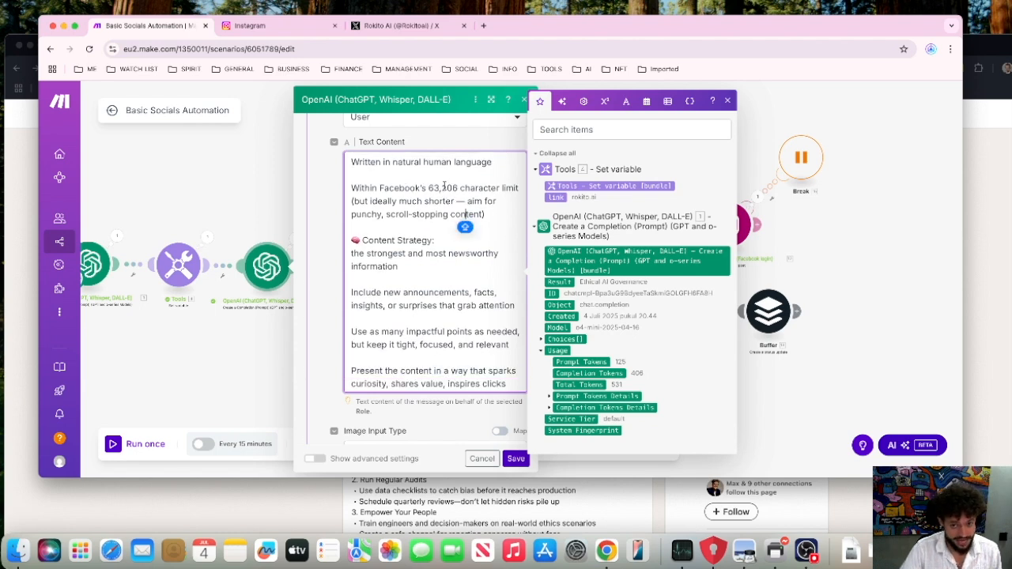
scroll(430, 287, "down", 4)
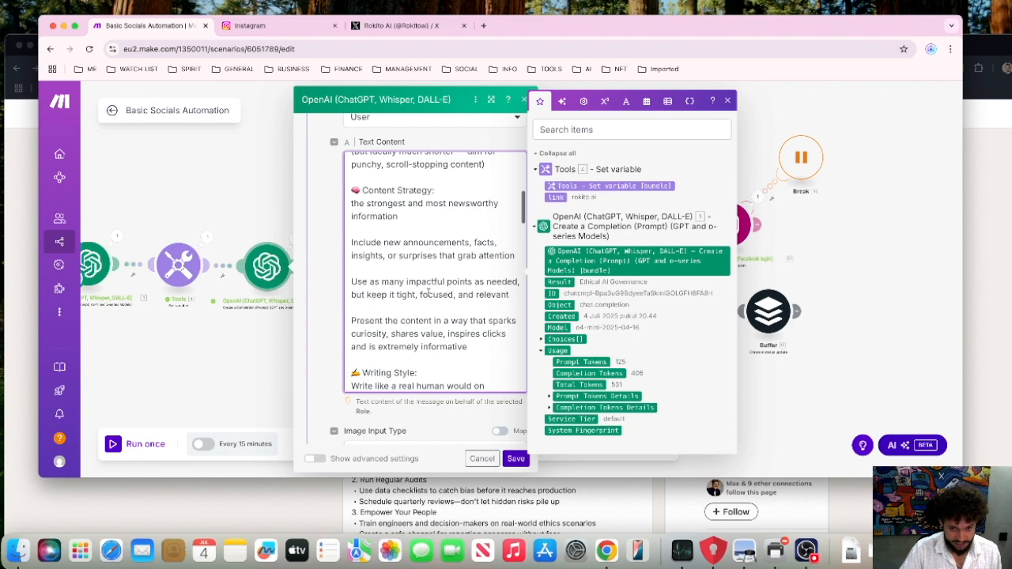
scroll(422, 306, "down", 4)
left_click_drag(373, 246, 400, 245)
scroll(404, 272, "down", 2)
scroll(405, 271, "down", 10)
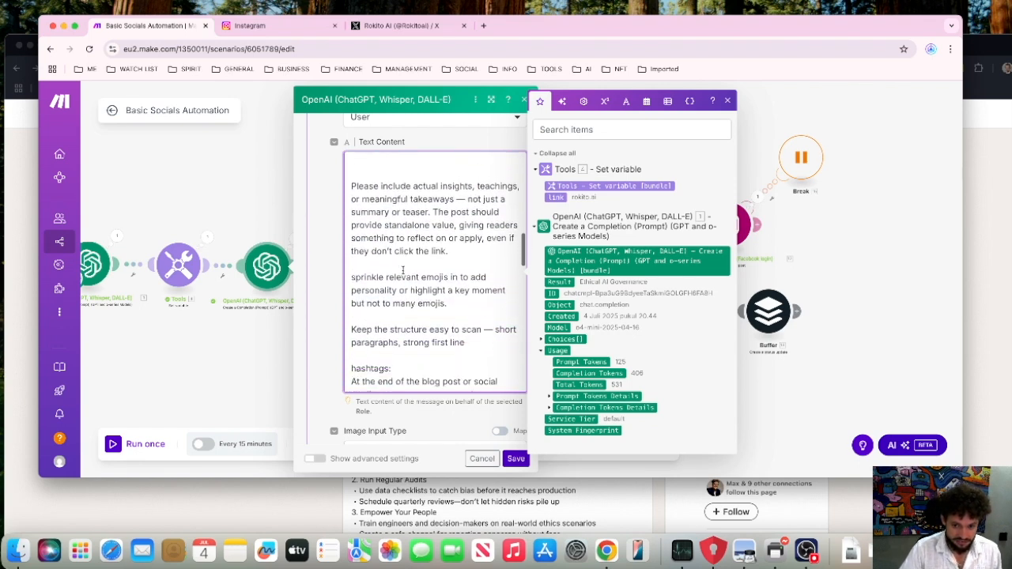
scroll(402, 271, "down", 5)
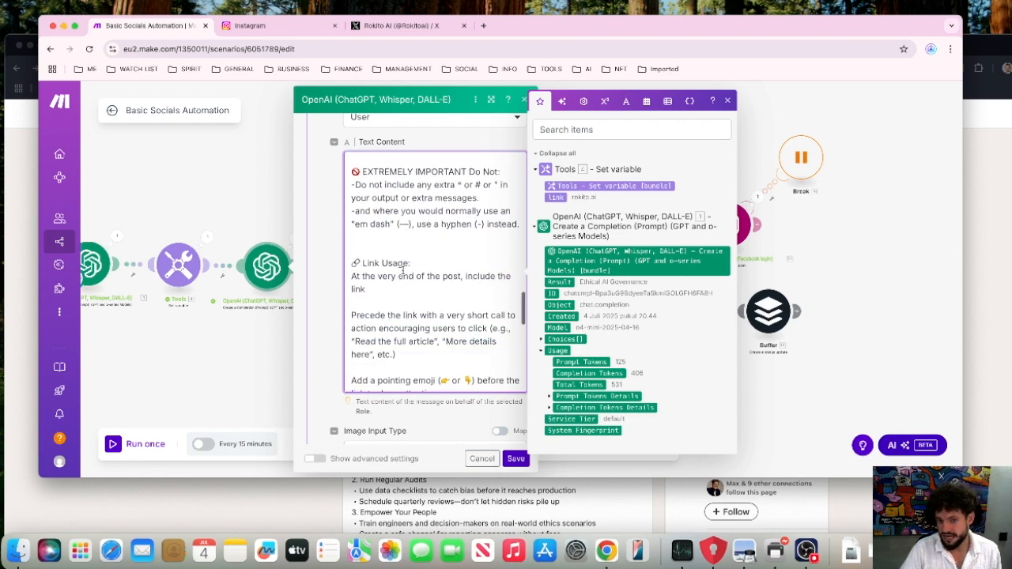
Highlight the "EXTREMELY IMPORTANT Do Not" rules in the prompt, and the em dash within them.
left_click_drag(355, 171, 525, 226)
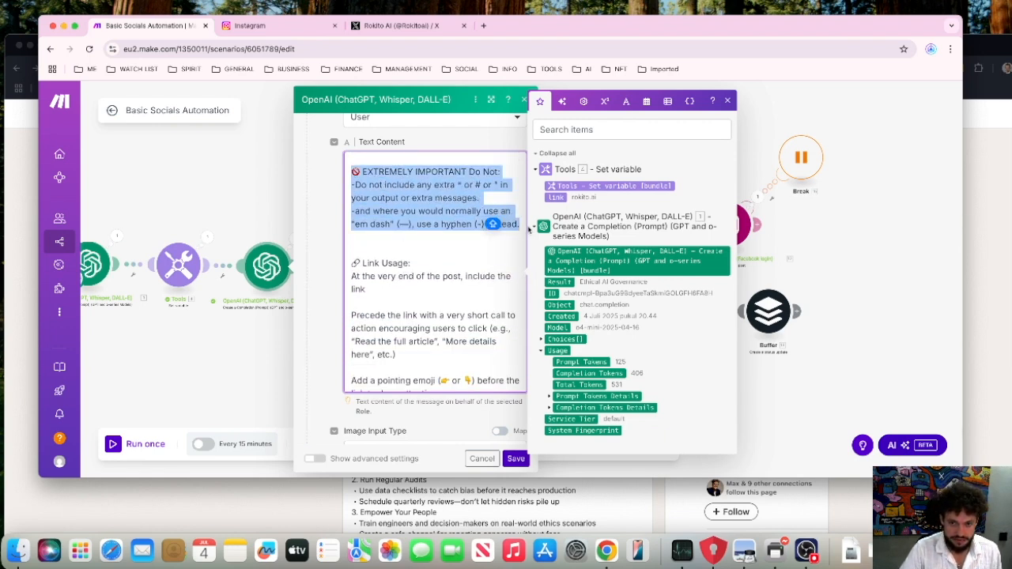
left_click(431, 186)
left_click_drag(373, 186, 497, 242)
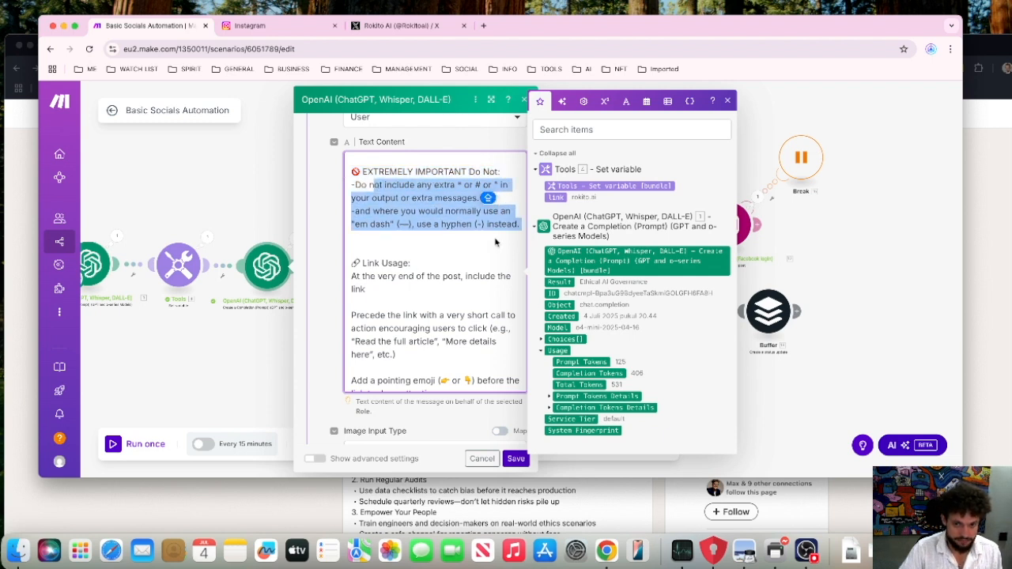
left_click(408, 225)
double_click(404, 225)
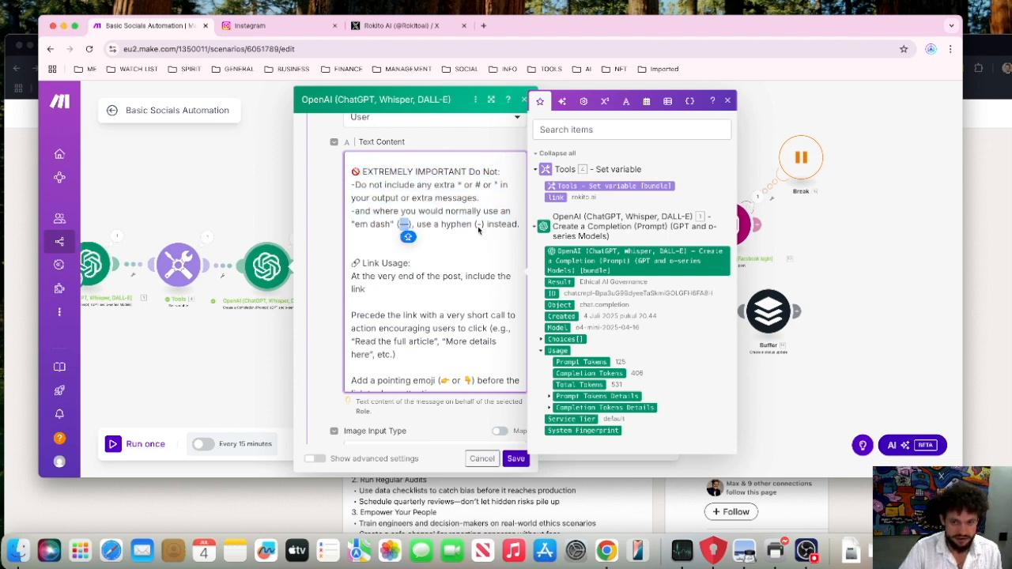
Highlight the em dash in the hyphen rule again and read the Link Usage section and the start of the example output.
left_click(432, 198)
scroll(395, 237, "down", 1)
scroll(399, 243, "down", 1)
scroll(404, 222, "up", 1)
double_click(405, 193)
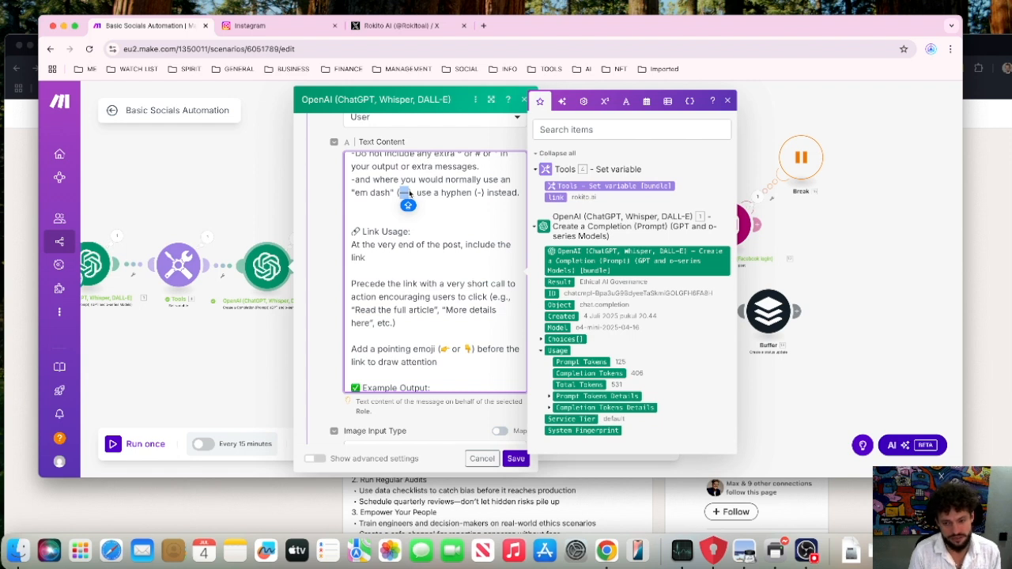
left_click(435, 280)
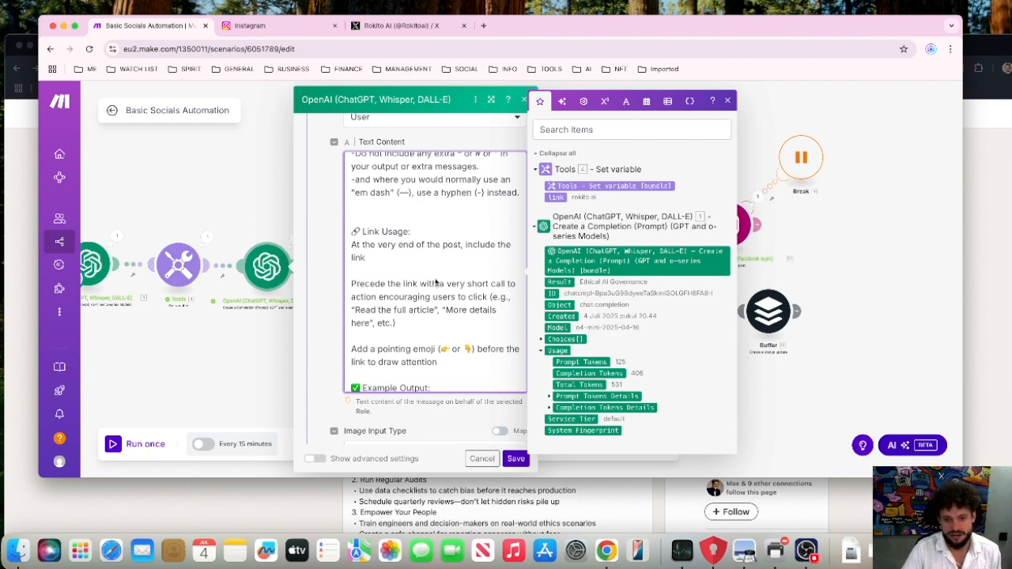
left_click(403, 208)
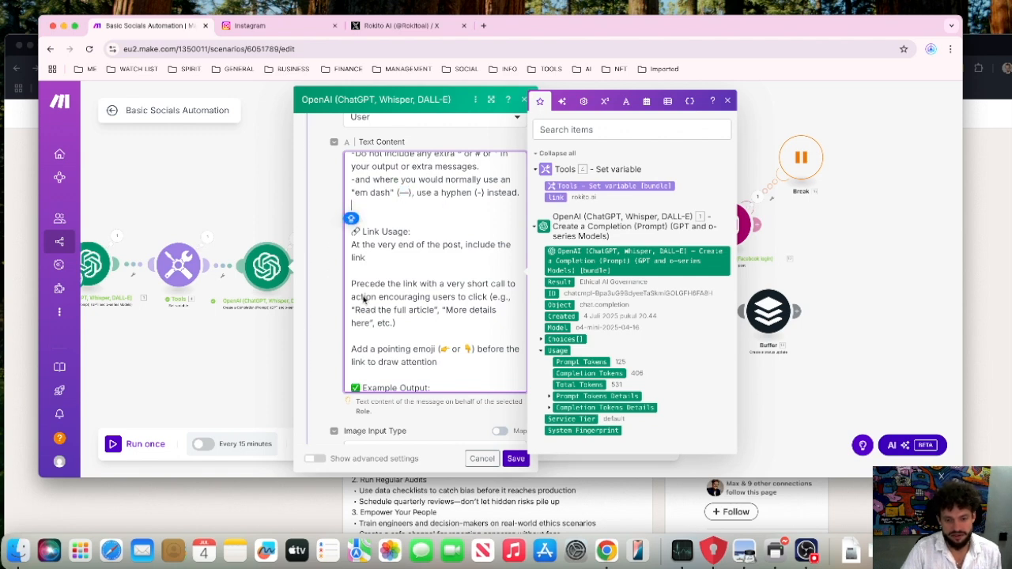
scroll(363, 298, "down", 5)
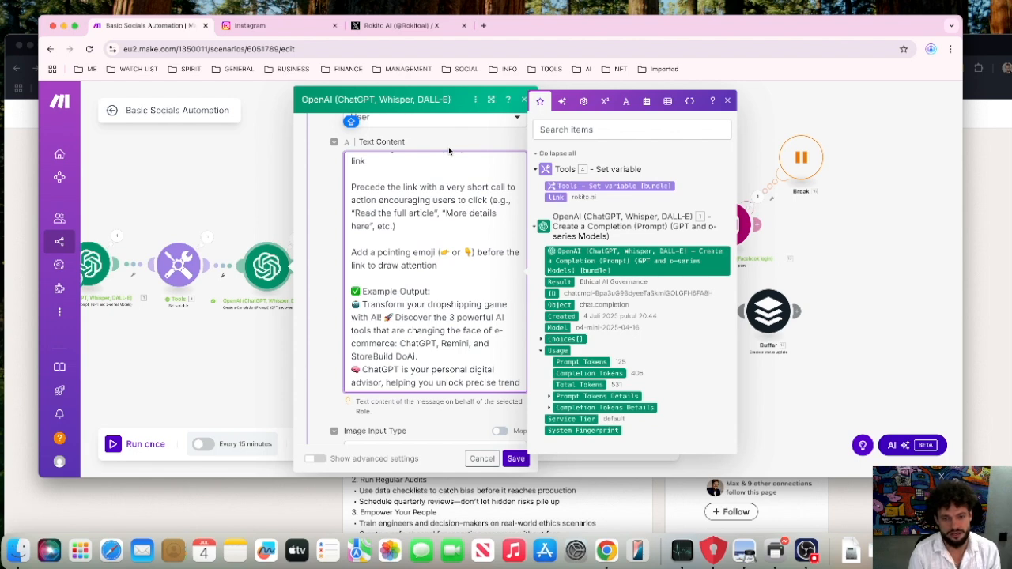
scroll(453, 199, "up", 3)
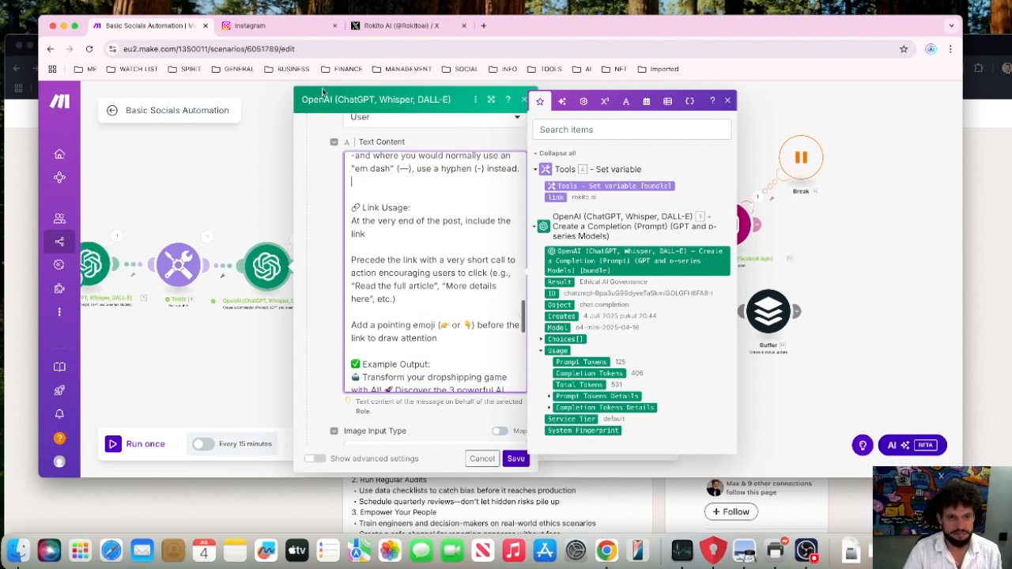
Highlight the em dash after "Schedule quarterly reviews" in the Instagram caption, return to the Make scenario and close the OpenAI settings.
left_click(284, 29)
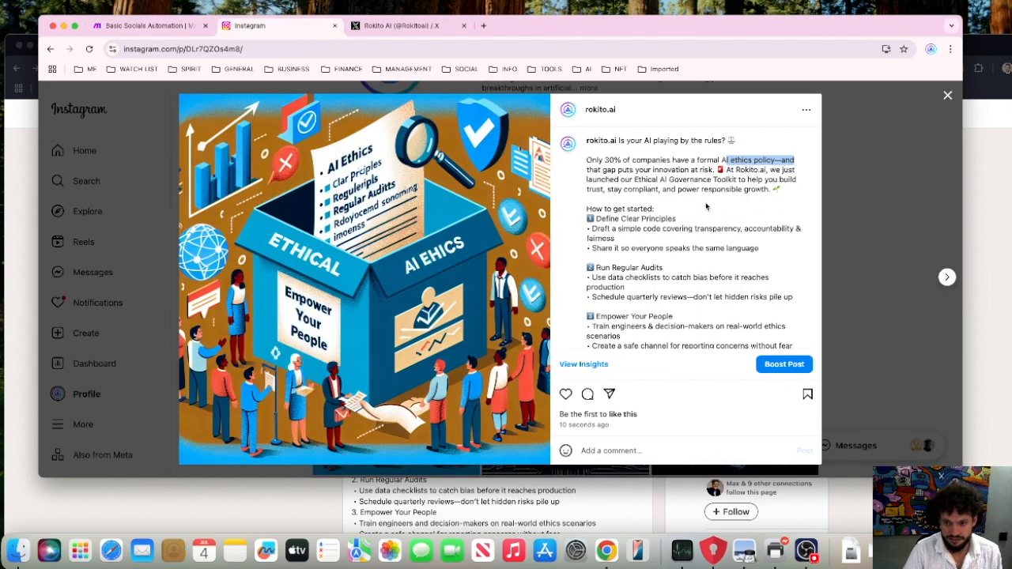
double_click(688, 297)
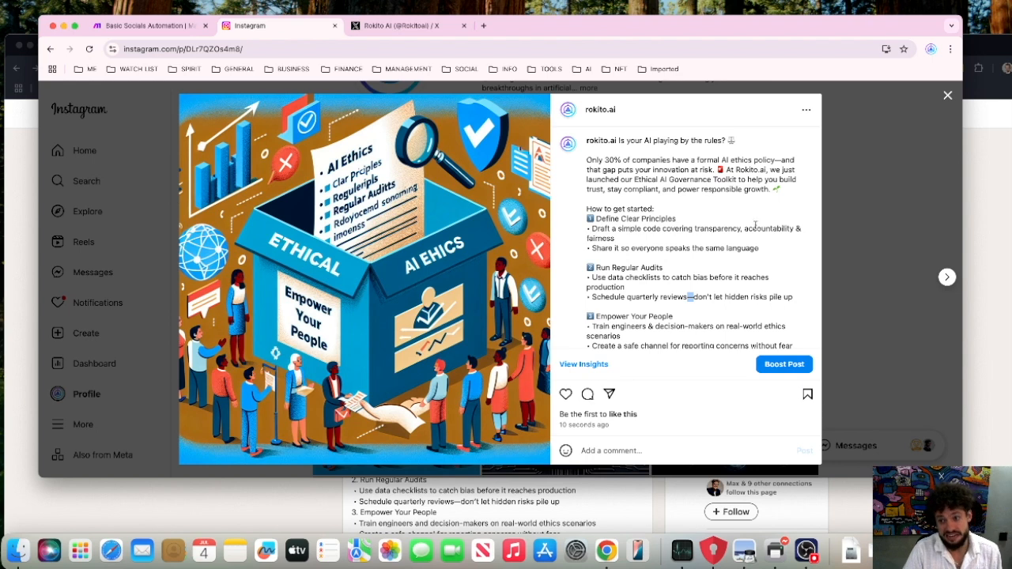
left_click(144, 26)
left_click(442, 300)
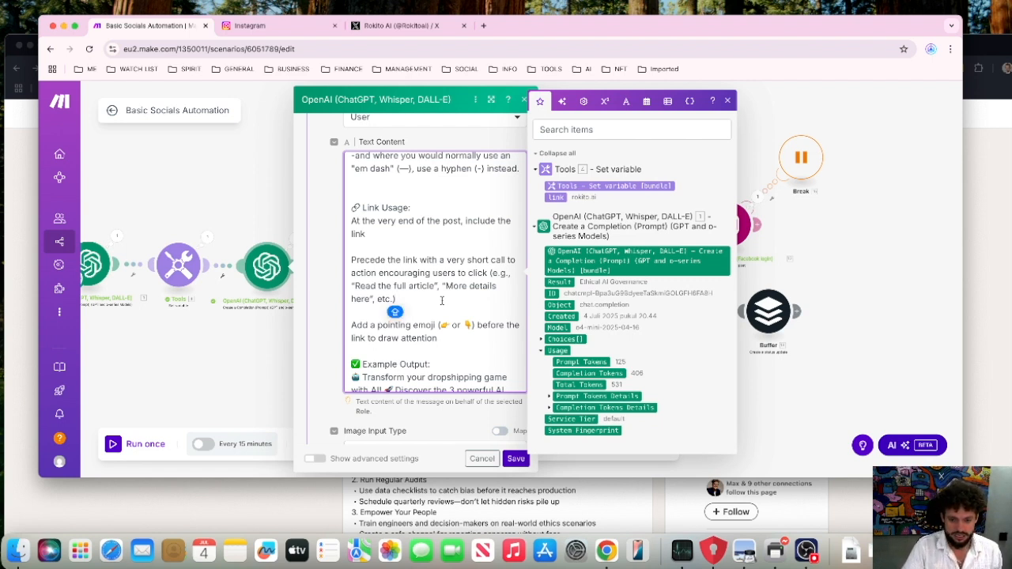
scroll(442, 301, "down", 3)
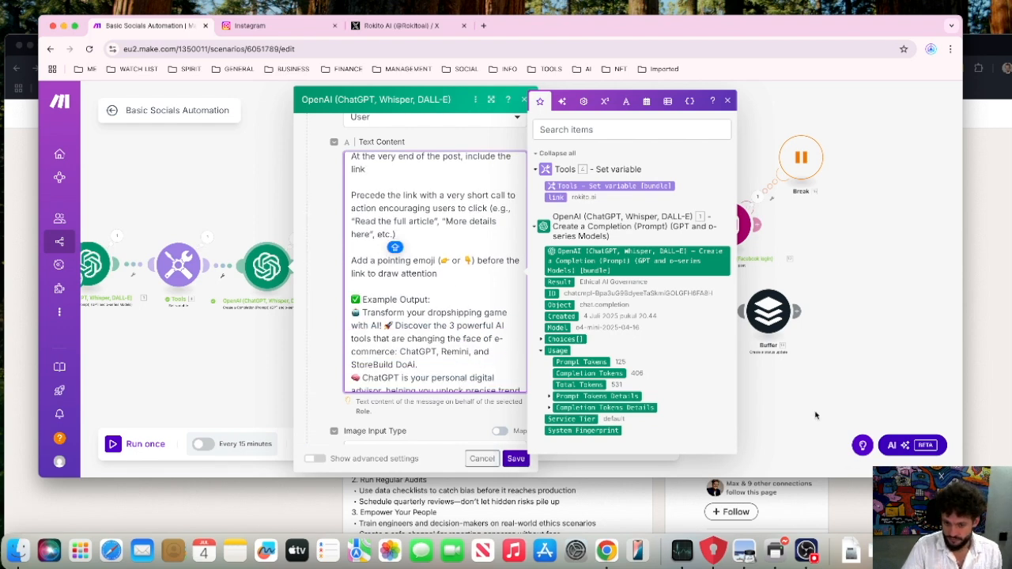
left_click(782, 396)
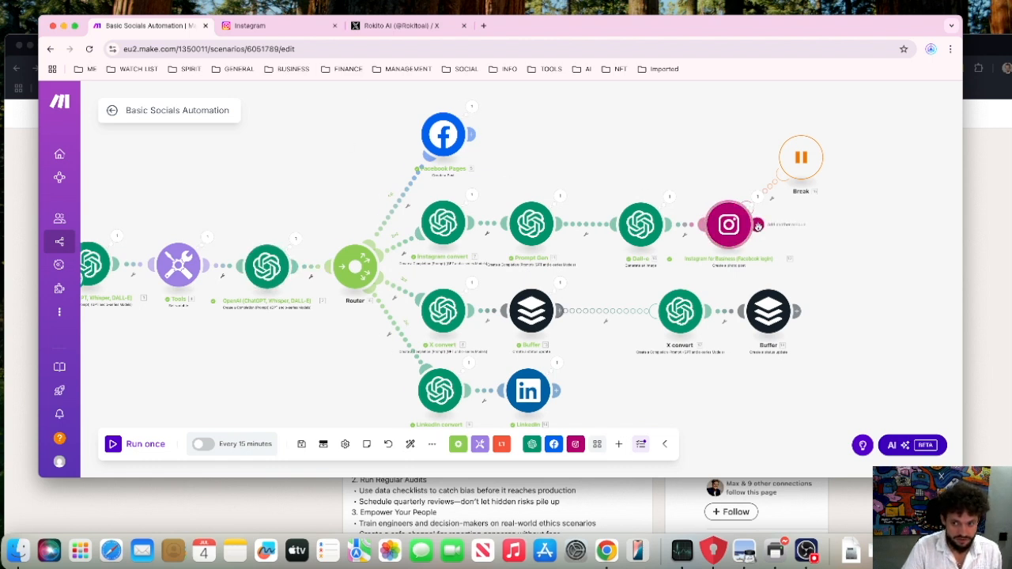
Add a Tools "Set variable" module after the Instagram for Business module.
left_click(758, 225)
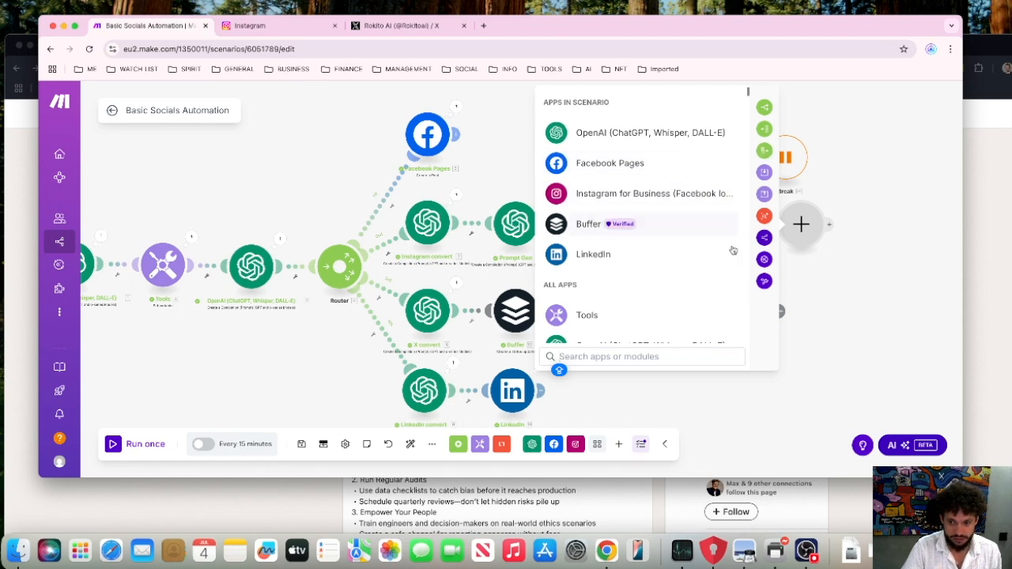
left_click(647, 314)
scroll(625, 258, "down", 2)
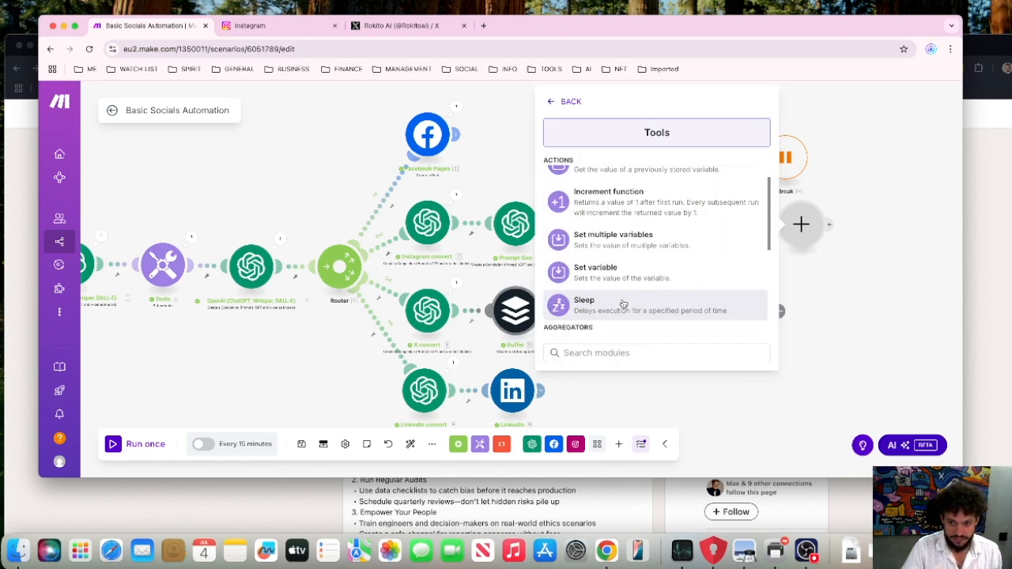
left_click(622, 269)
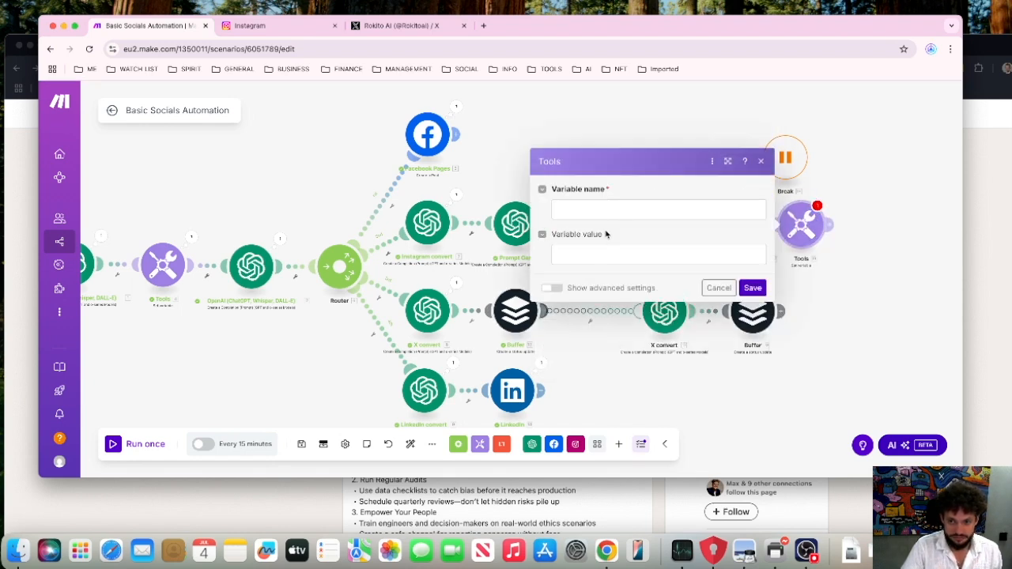
Name the variable 1 and insert the replace text function as its value.
type("1")
left_click(618, 251)
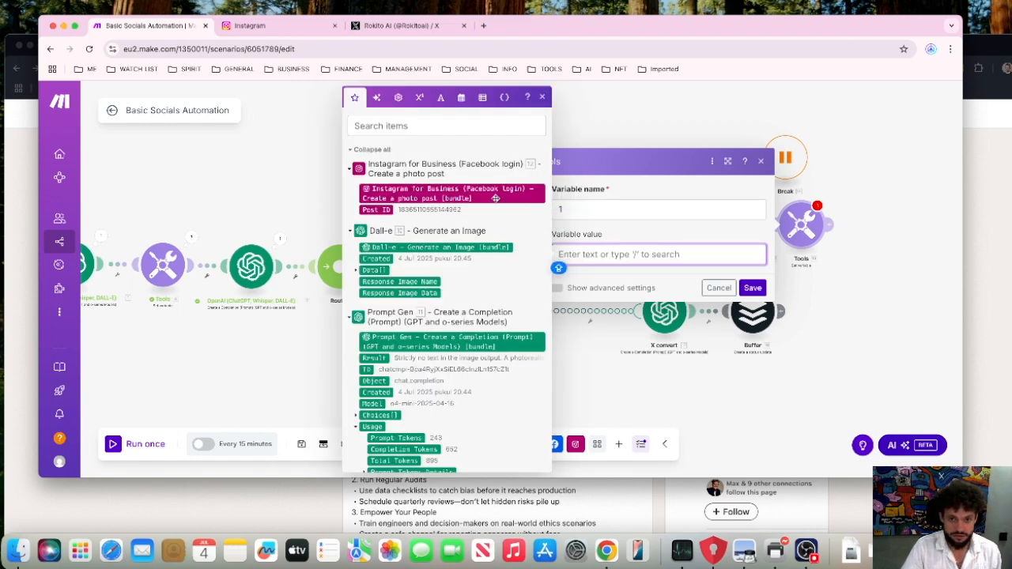
left_click(440, 97)
left_click(366, 253)
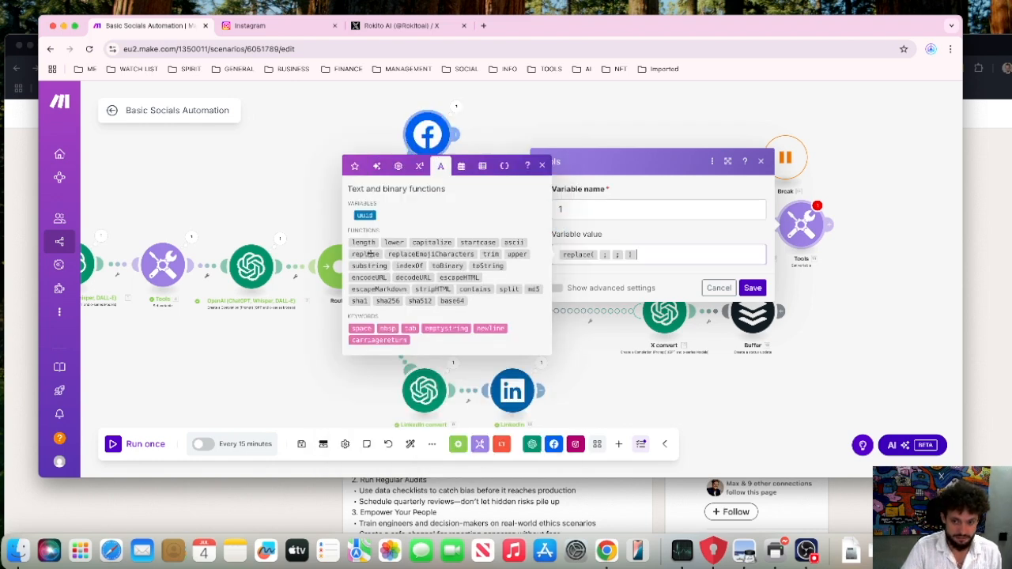
Map the Result of OpenAI module 2 as the replace function's text and place the cursor in its search string argument.
left_click(354, 165)
scroll(402, 261, "down", 10)
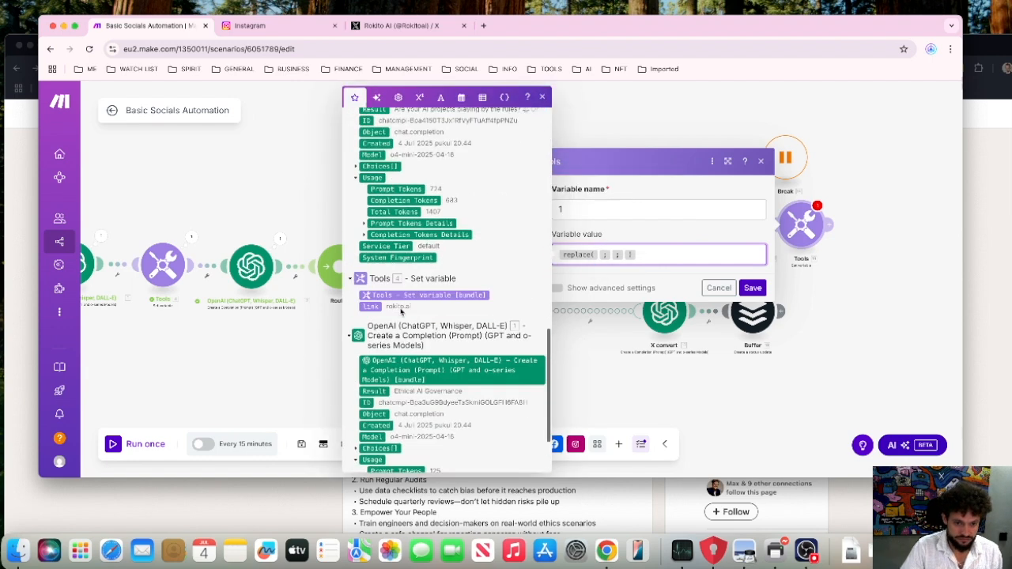
scroll(404, 291, "up", 5)
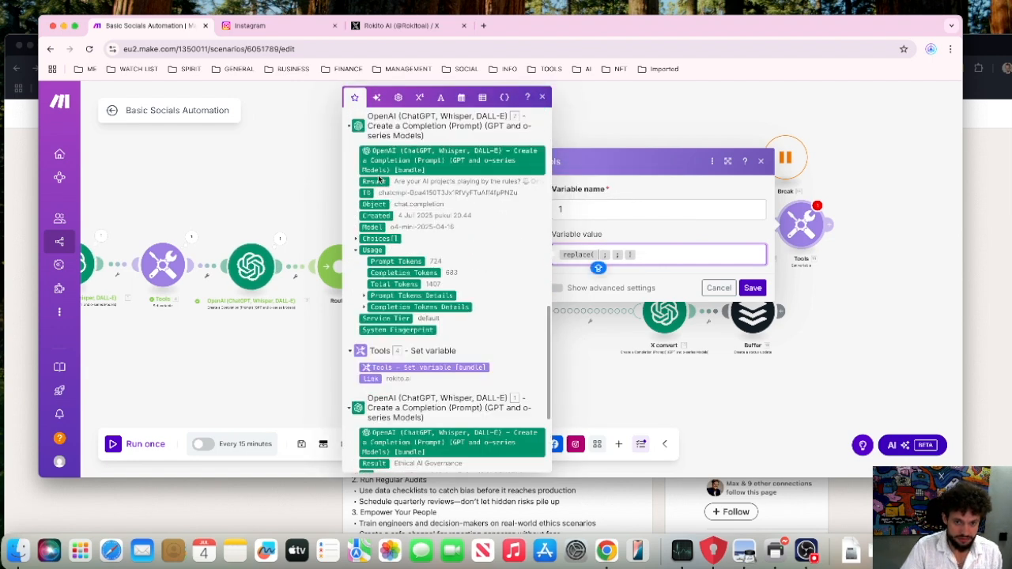
left_click(378, 181)
left_click(656, 255)
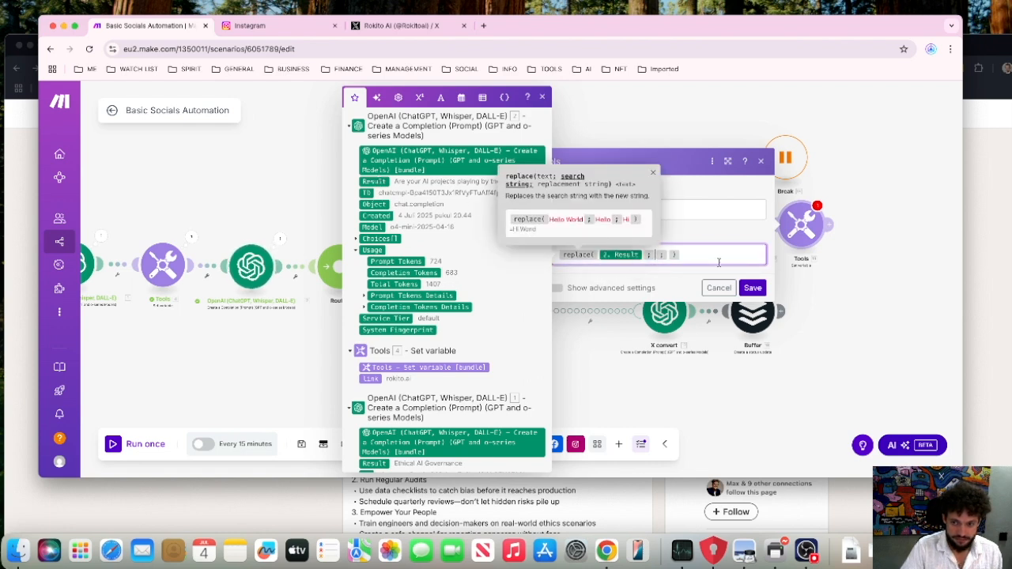
Save the variable module's settings and copy the em dash from the prompt text in OpenAI module 2.
left_click(749, 292)
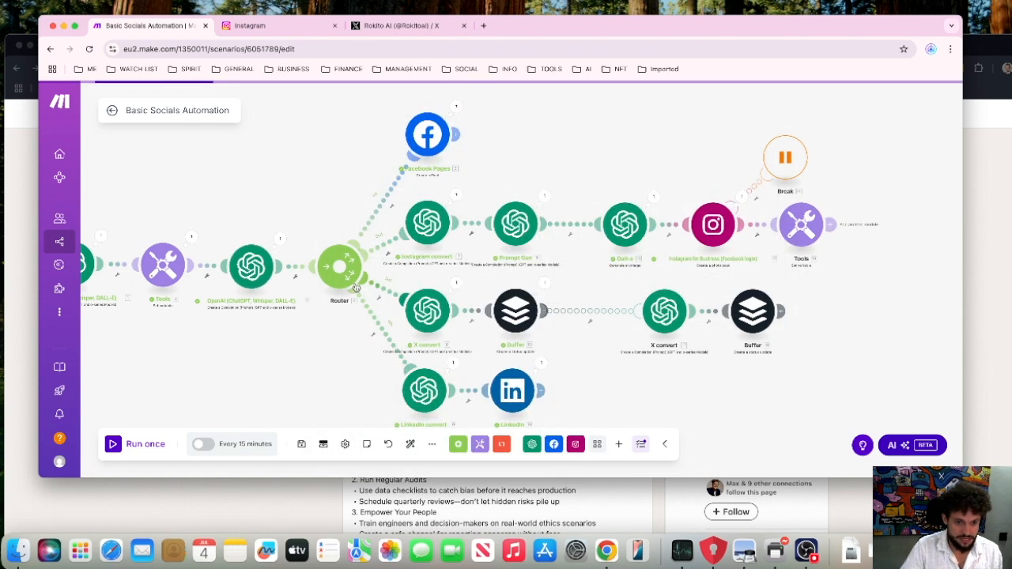
left_click(250, 269)
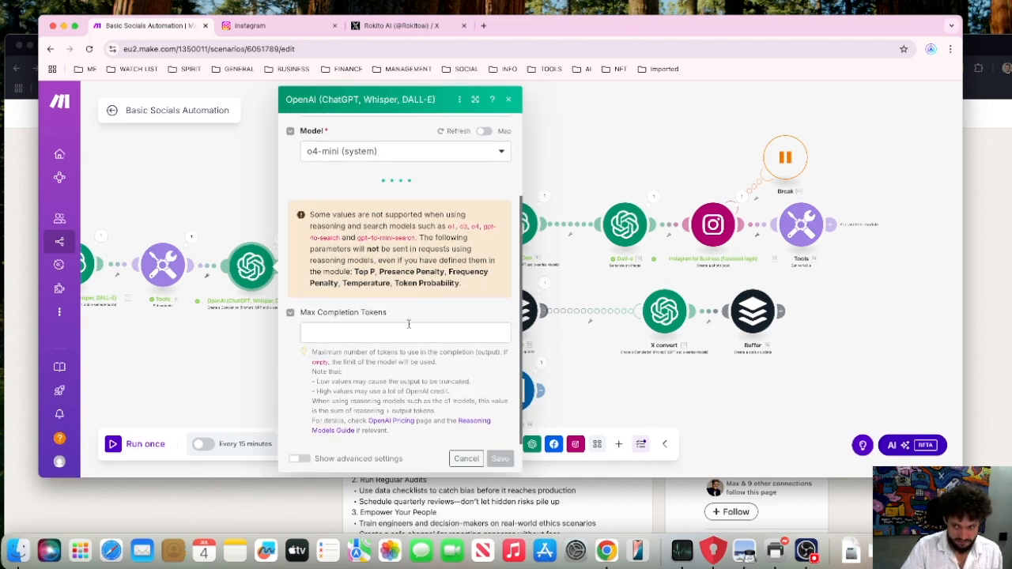
scroll(401, 309, "down", 3)
scroll(406, 346, "down", 6)
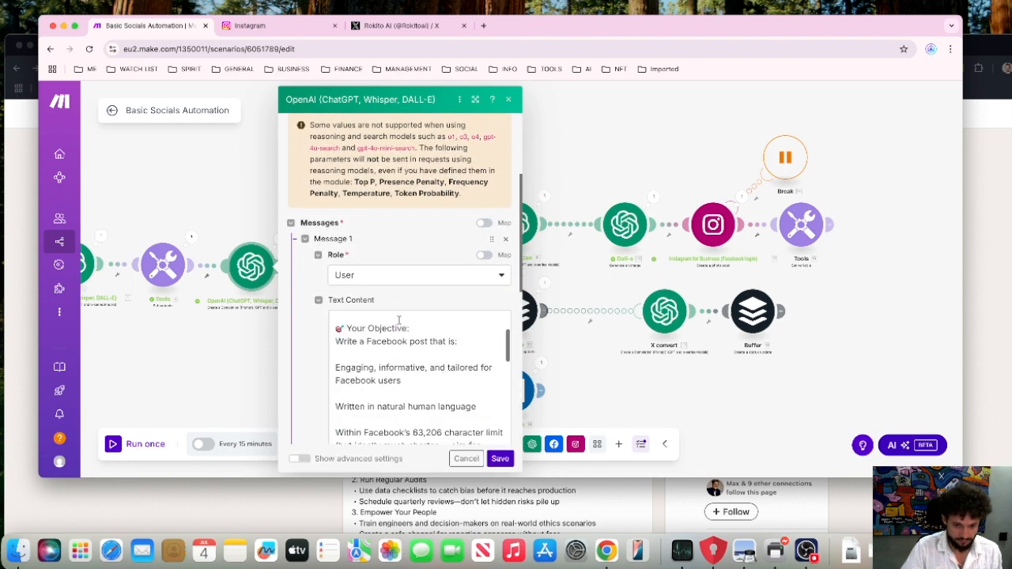
double_click(444, 336)
key("super+c")
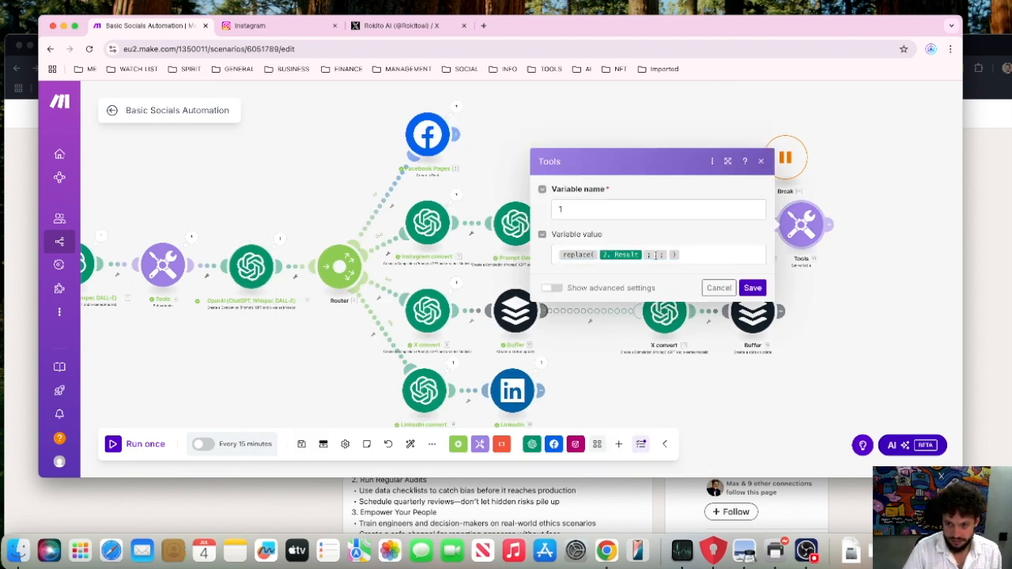
Set the replace function's search string to an em dash, try a hyphen as the replacement string, and close the settings without saving.
left_click(655, 255)
key("super+v")
key("Right")
key("Left")
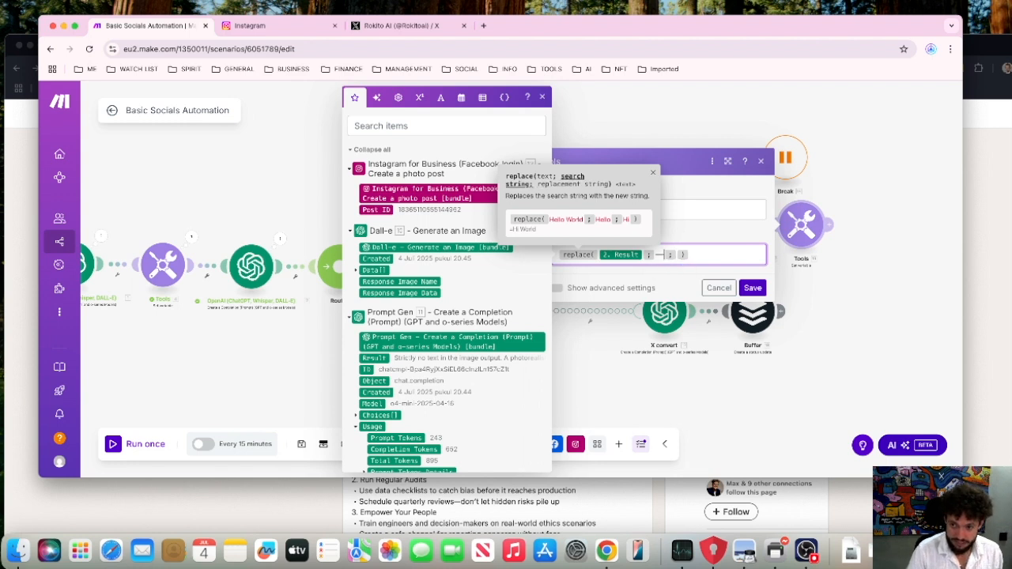
left_click(677, 256)
type("-")
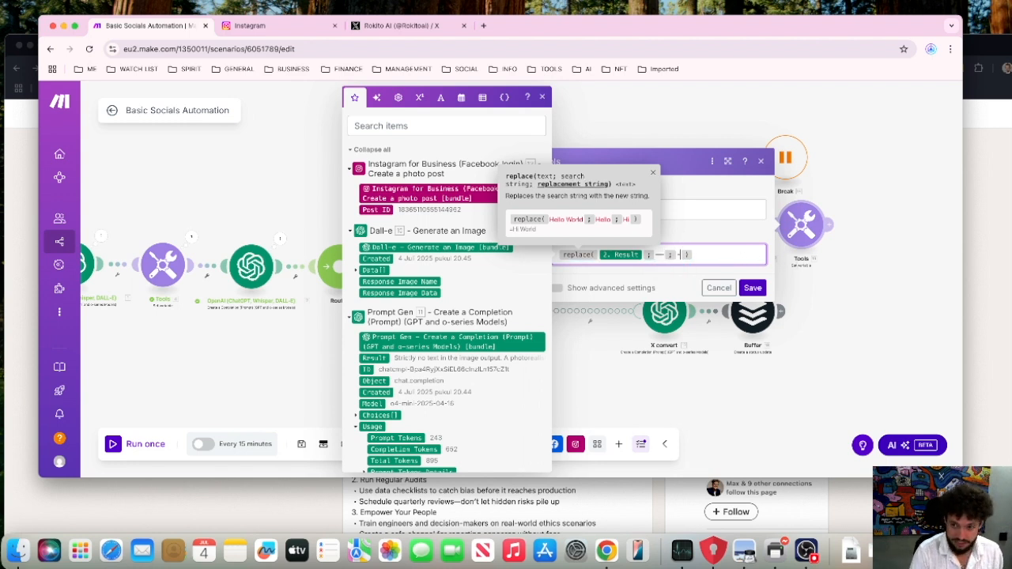
key("BackSpace")
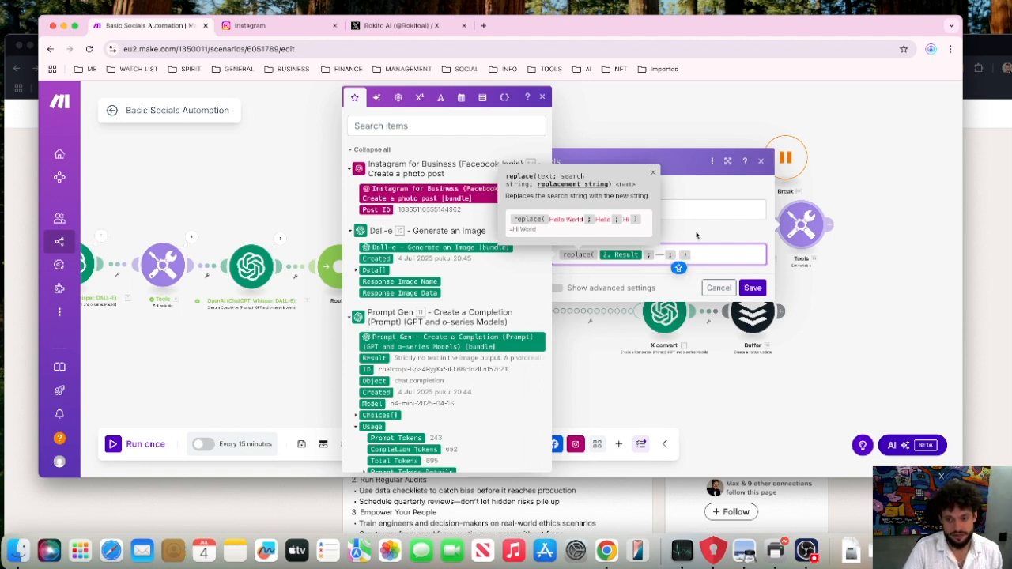
left_click(760, 161)
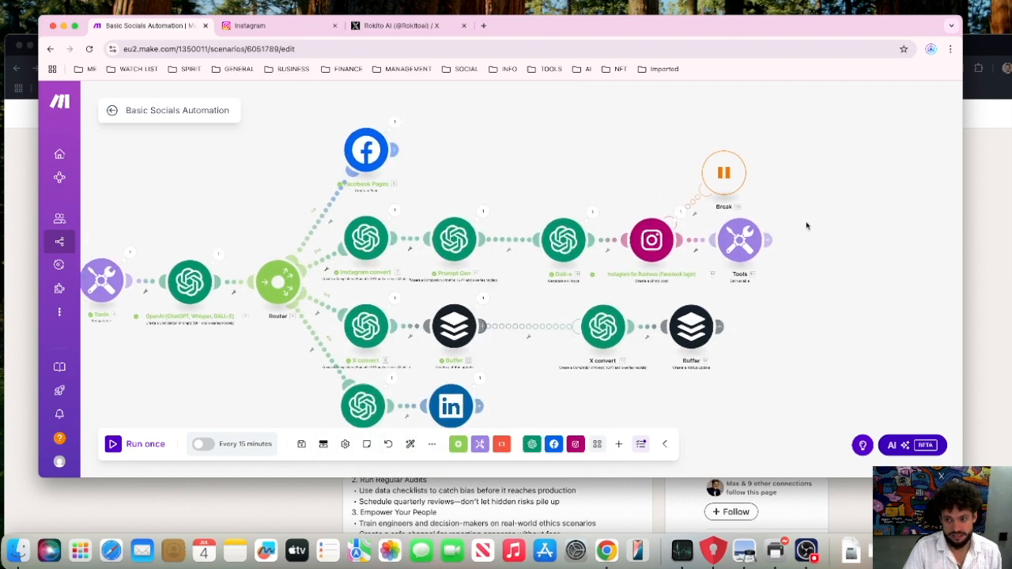
Delete the Tools variable module that follows the Instagram for Business module.
right_click(725, 266)
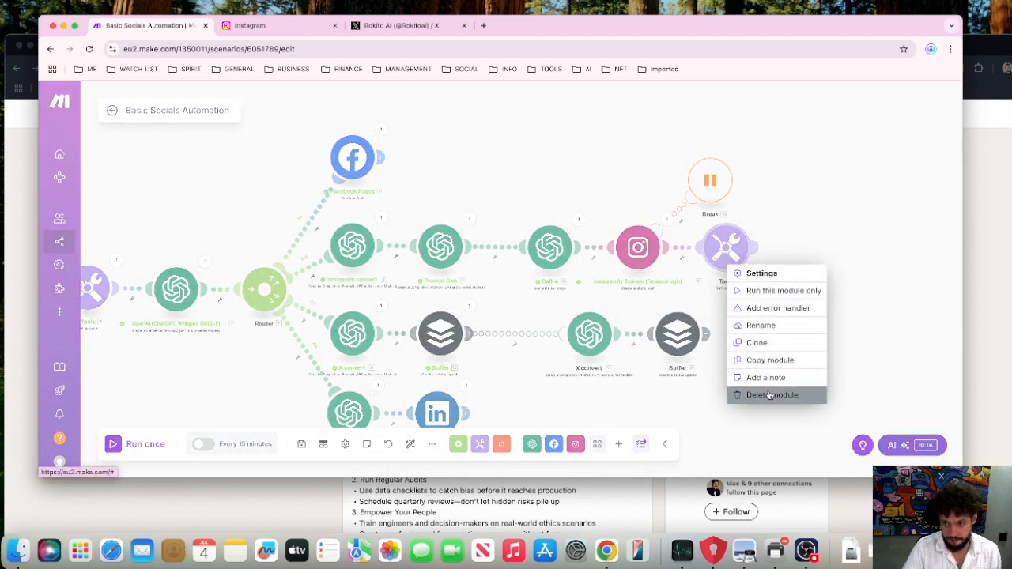
left_click(768, 396)
left_click_drag(646, 201, 697, 149)
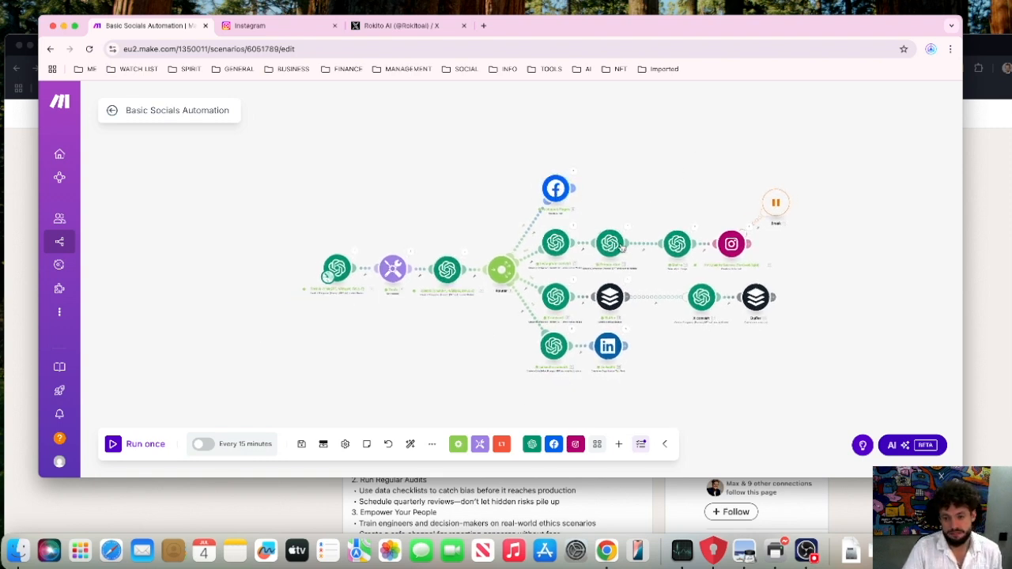
Copy the Prompt Gen and Dall-e modules and paste the duplicates into the LinkedIn branch beside the LinkedIn module.
scroll(617, 208, "up", 5)
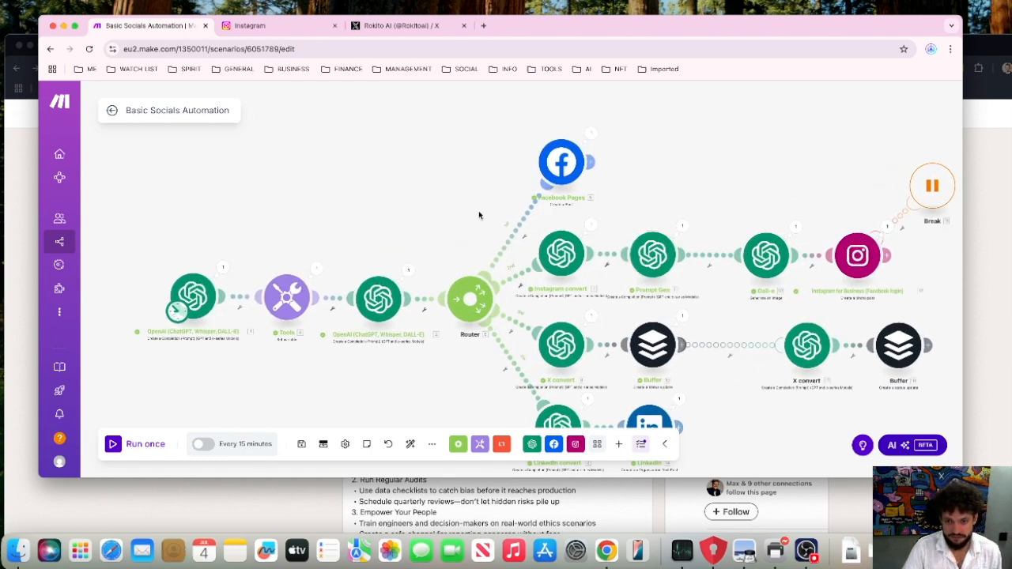
left_click_drag(806, 202, 637, 289)
right_click(643, 277)
left_click(684, 284)
right_click(668, 161)
left_click(685, 181)
left_click_drag(630, 183, 616, 416)
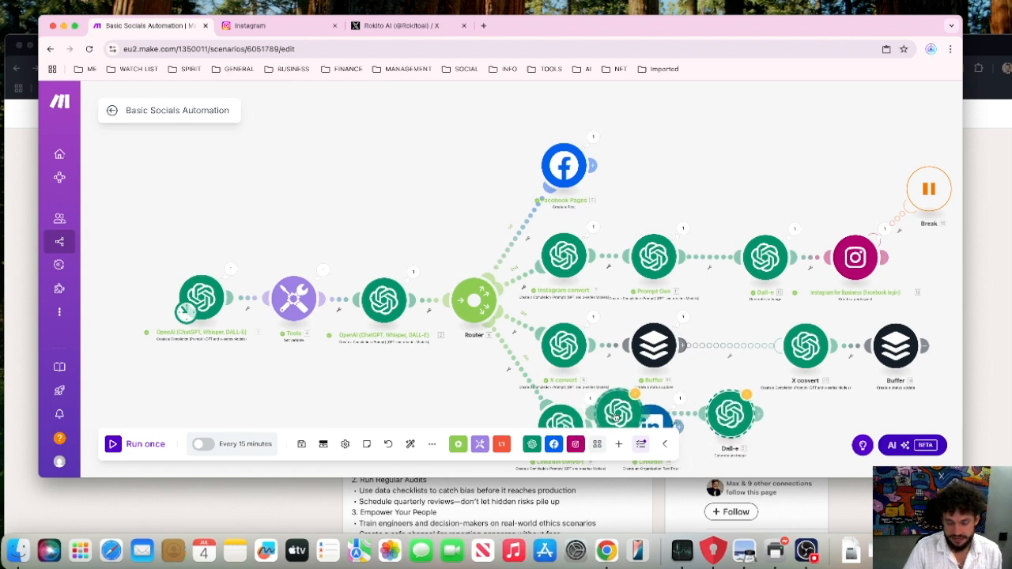
Move the duplicated Prompt Gen and Dall-e modules to an empty canvas area and delete them.
left_click_drag(616, 417, 227, 168)
right_click(416, 117)
left_click(329, 120)
left_click_drag(412, 113, 229, 204)
key("Delete")
Examine the Facebook Pages module's connection, page and message mapping, and close its settings.
scroll(629, 180, "down", 5)
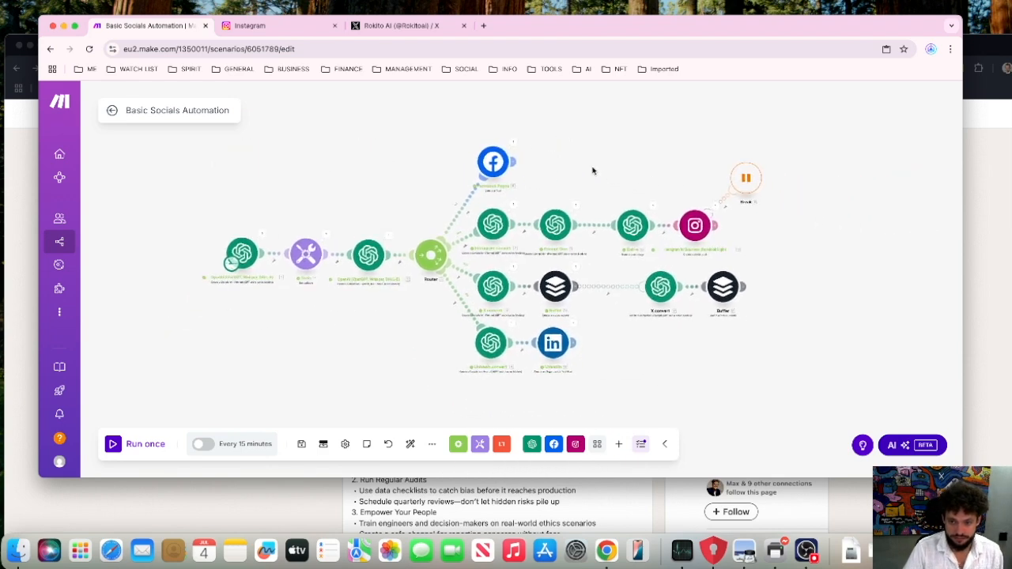
left_click(492, 225)
left_click(493, 160)
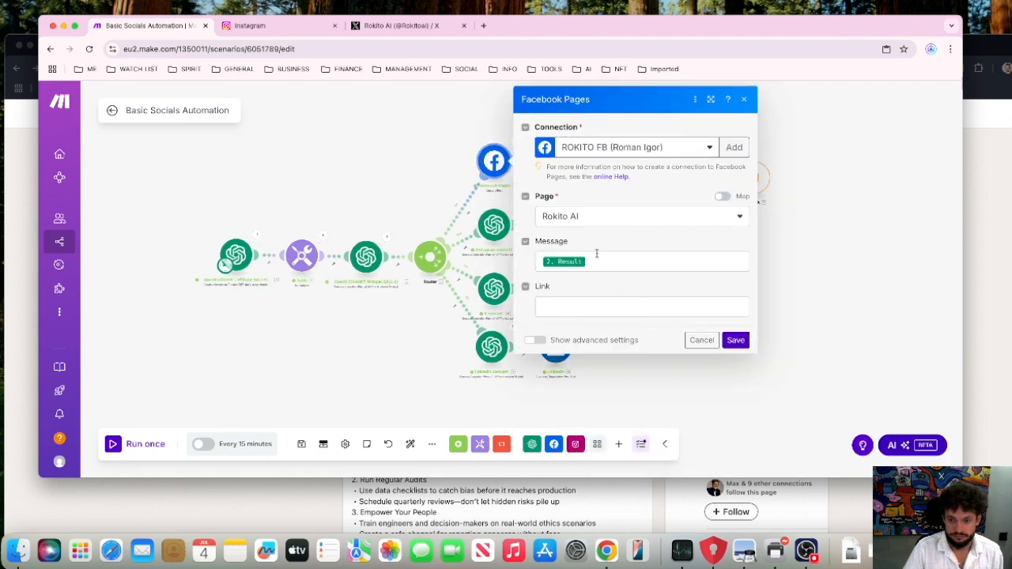
left_click(811, 145)
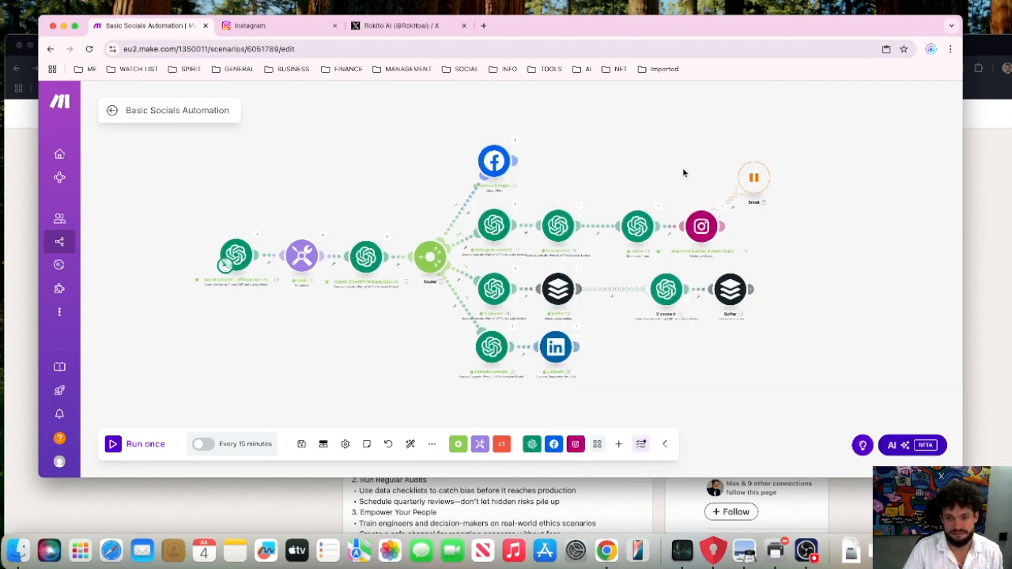
left_click(500, 158)
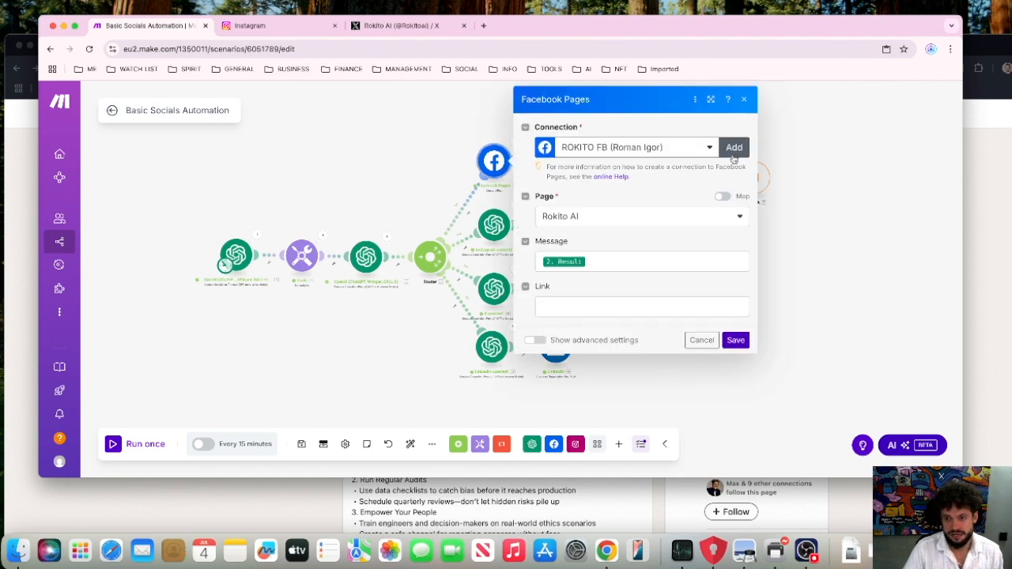
left_click(834, 135)
Open the Instagram convert module's settings to examine the model and the user message prompt.
scroll(550, 187, "up", 2)
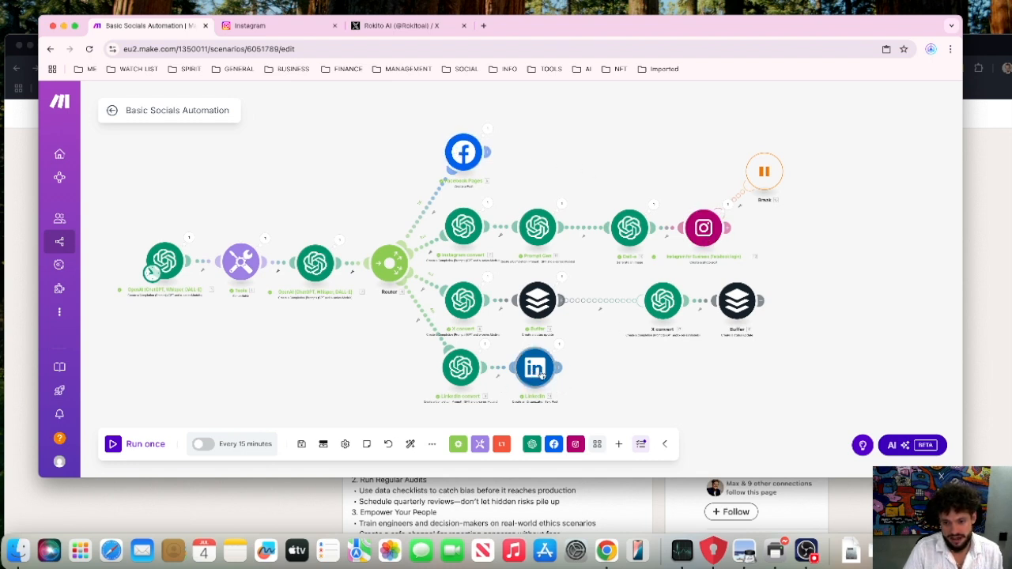
left_click_drag(590, 162, 590, 150)
left_click_drag(605, 348, 599, 333)
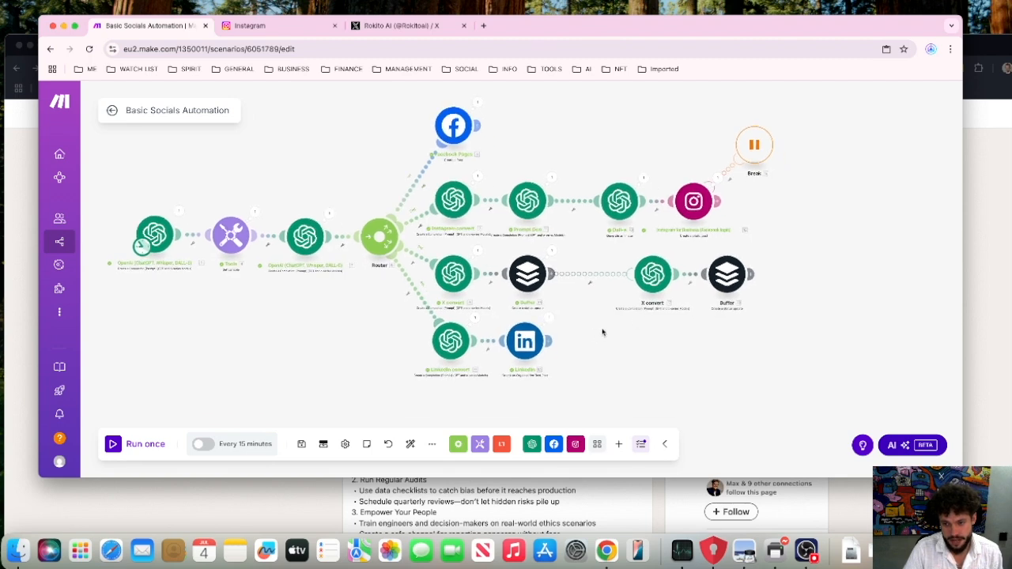
left_click(463, 207)
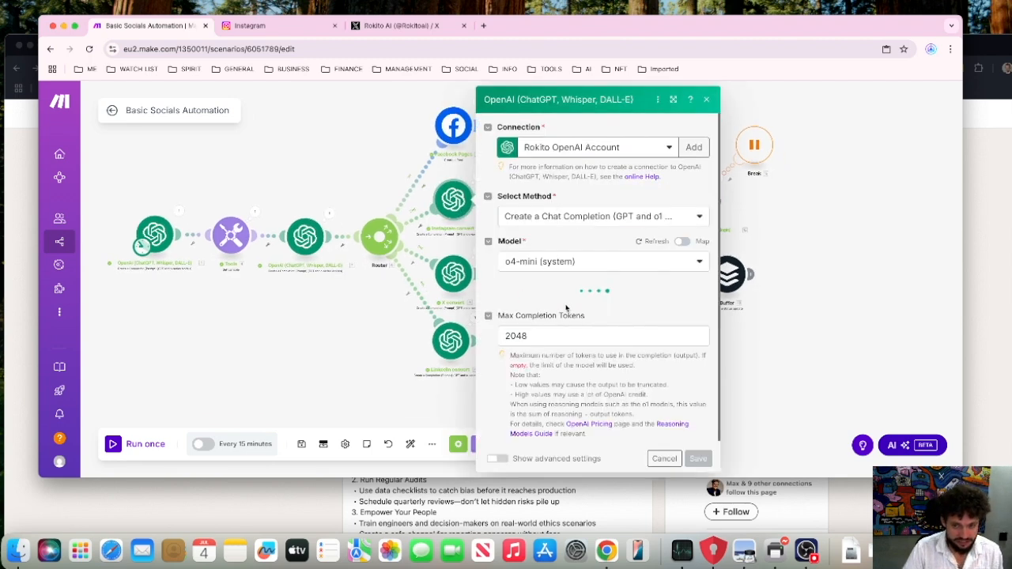
scroll(545, 352, "down", 2)
scroll(544, 351, "down", 2)
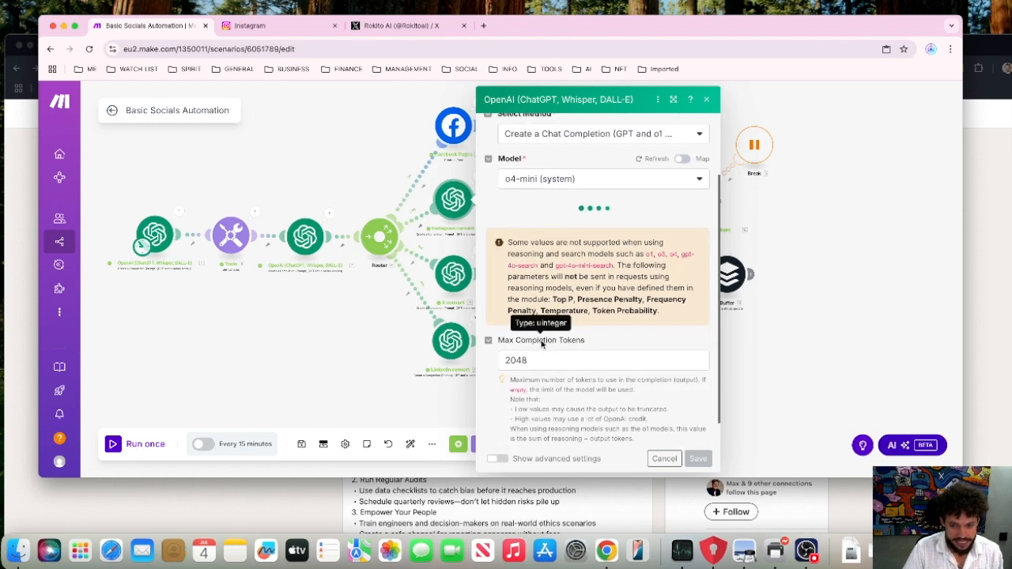
scroll(541, 340, "down", 1)
scroll(541, 340, "down", 4)
scroll(501, 341, "up", 1)
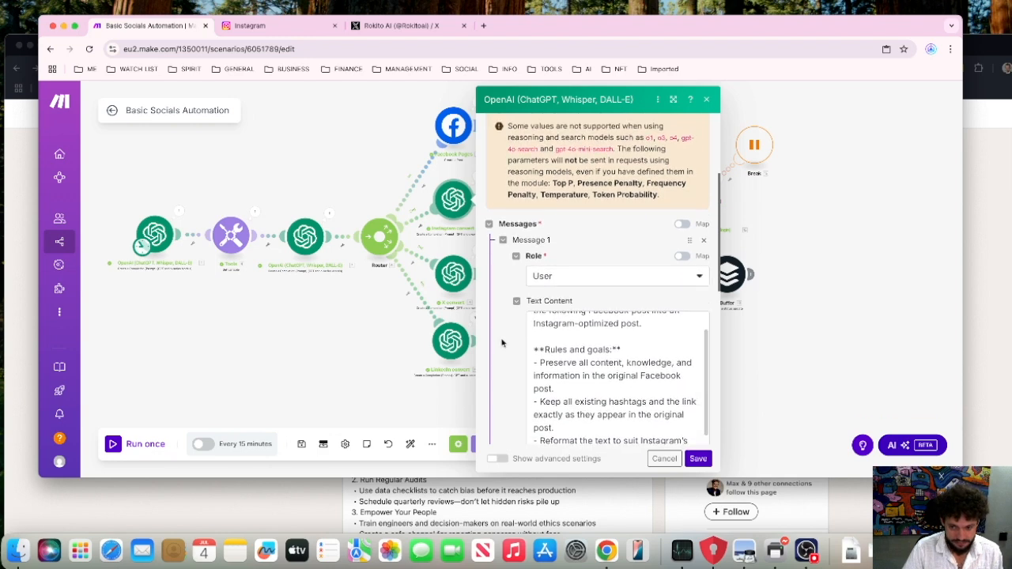
Highlight the instruction to convert the Facebook post into an Instagram-optimized post, read the remaining rules and close the settings.
scroll(501, 342, "down", 2)
scroll(612, 258, "up", 1)
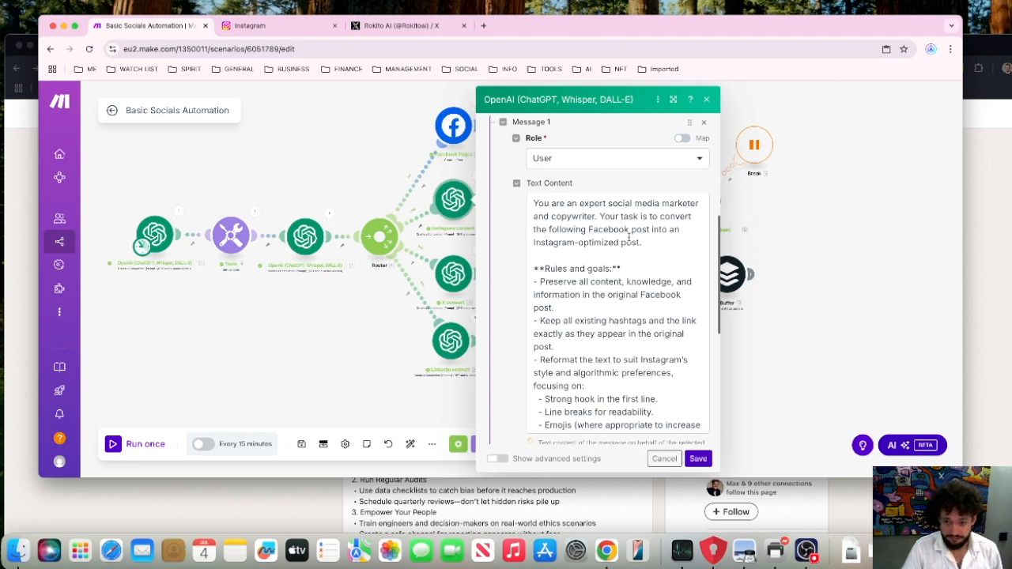
left_click_drag(663, 218, 642, 243)
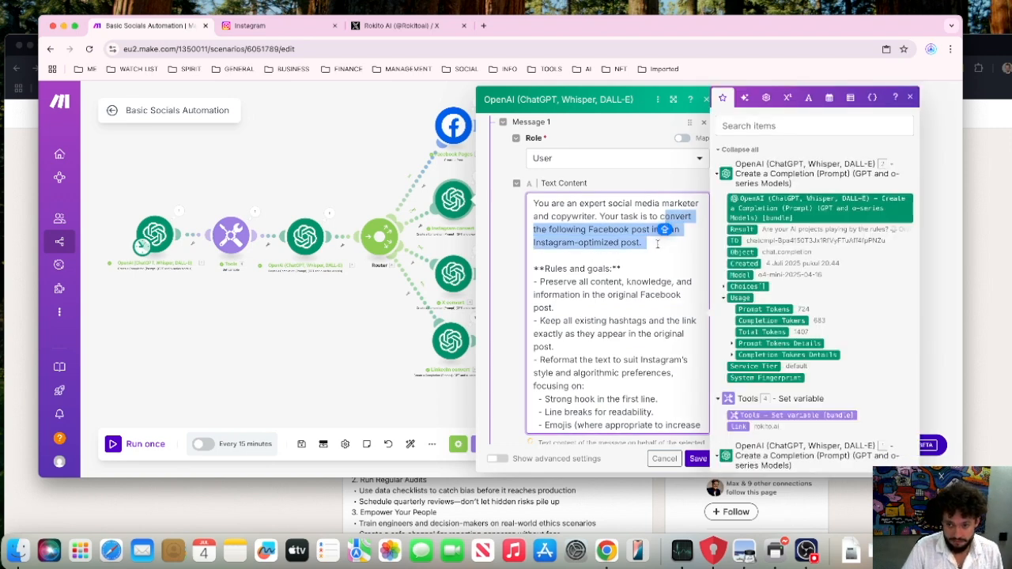
scroll(617, 316, "down", 10)
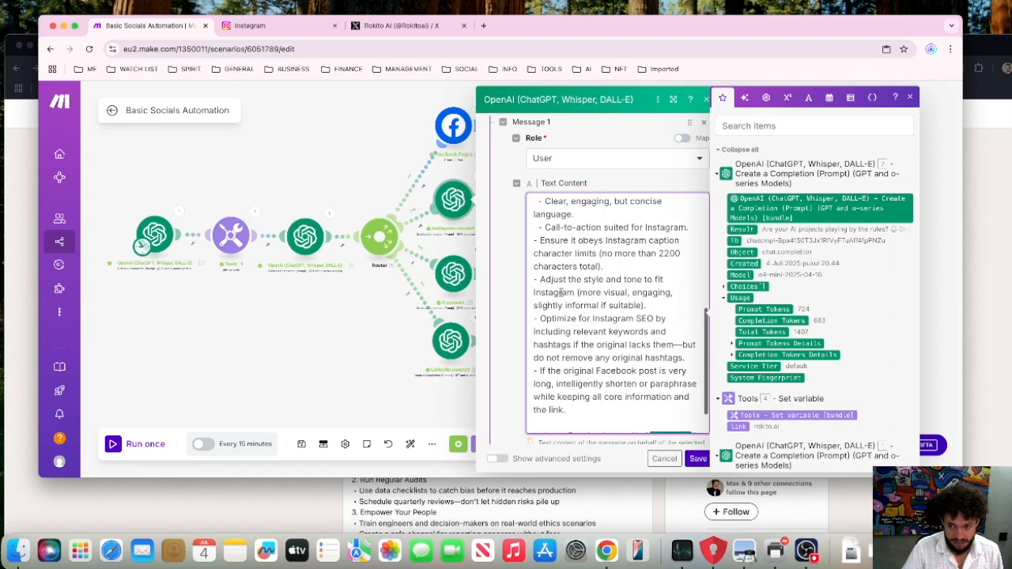
left_click(302, 128)
Inspect the Photo URL mapping of the Instagram for Business module and the URL item under the Dall-e module's Data.
left_click_drag(487, 397, 425, 348)
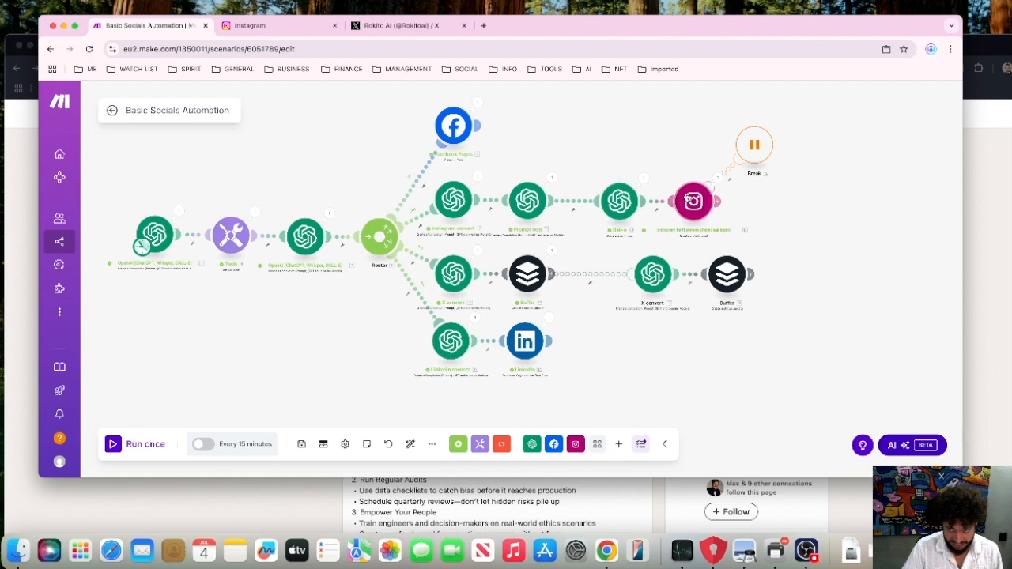
left_click(694, 201)
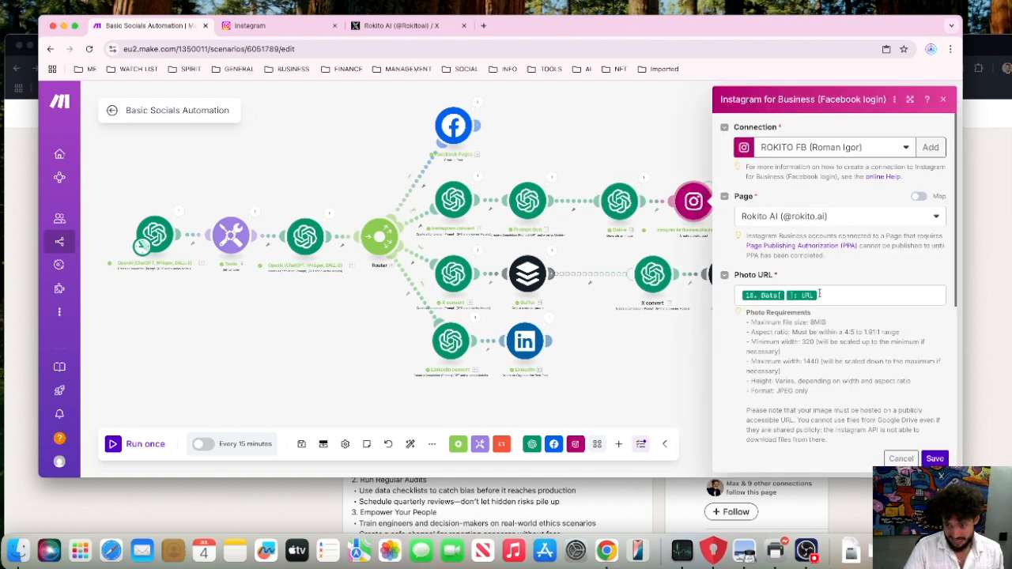
left_click(783, 295)
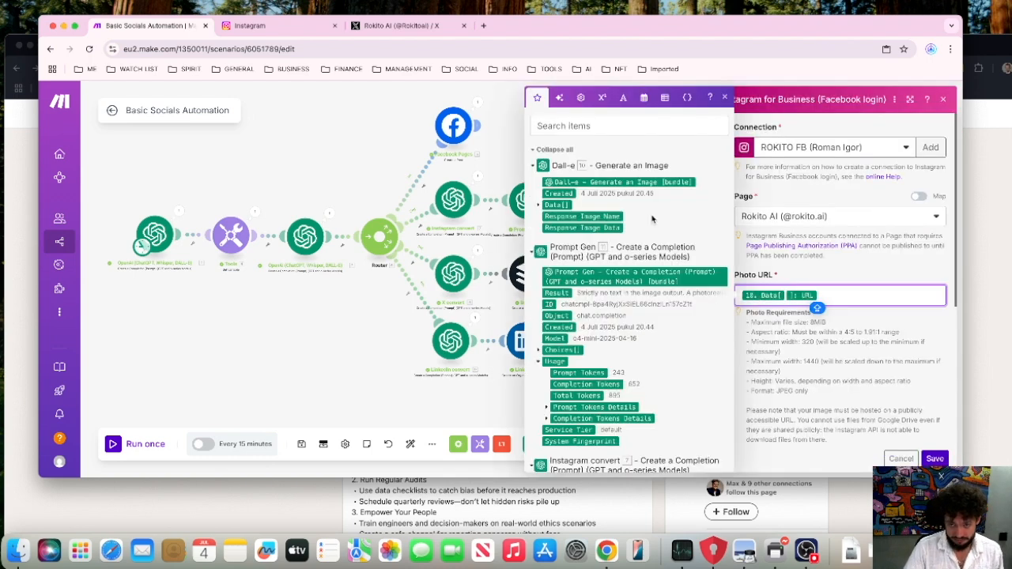
left_click(542, 206)
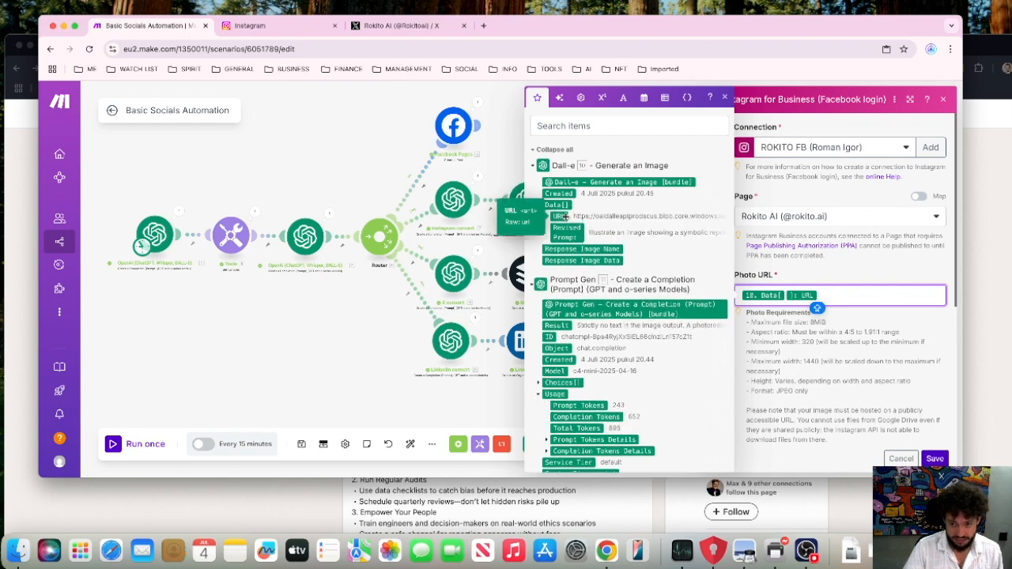
left_click(360, 167)
scroll(715, 354, "down", 1)
scroll(715, 354, "down", 2)
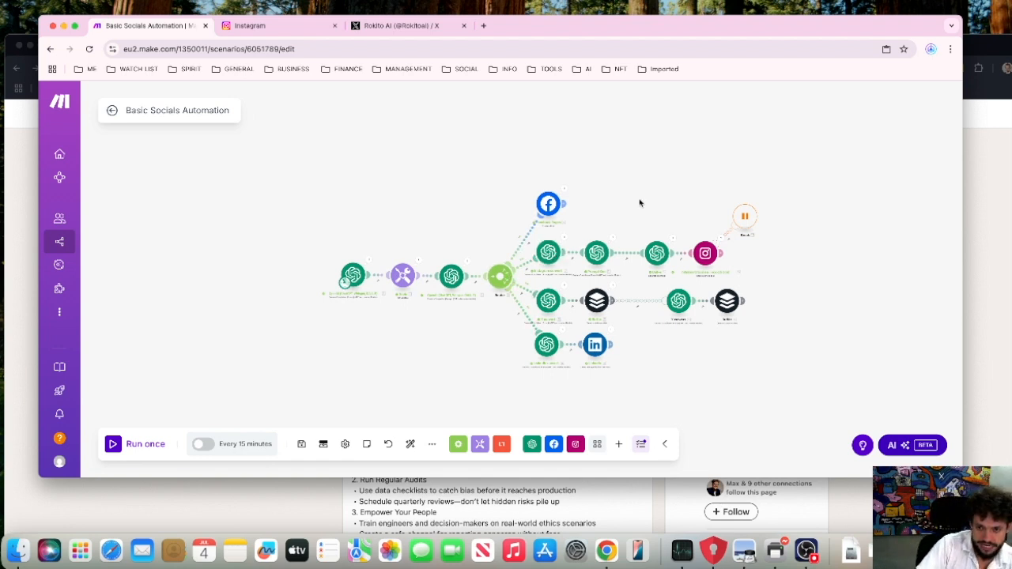
scroll(613, 194, "right", 2)
scroll(613, 194, "down", 1)
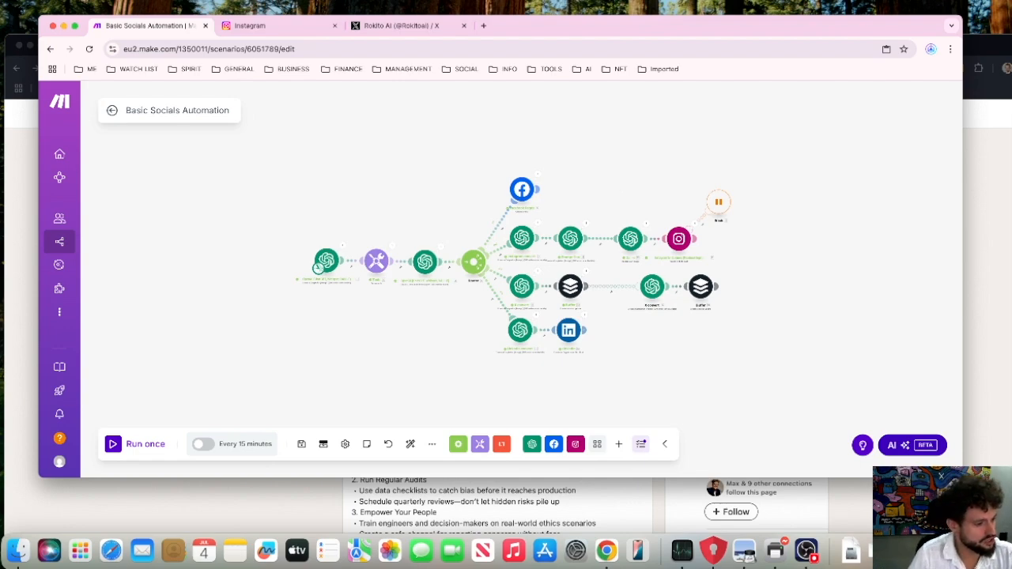
key("ctrl+Up")
left_click(676, 415)
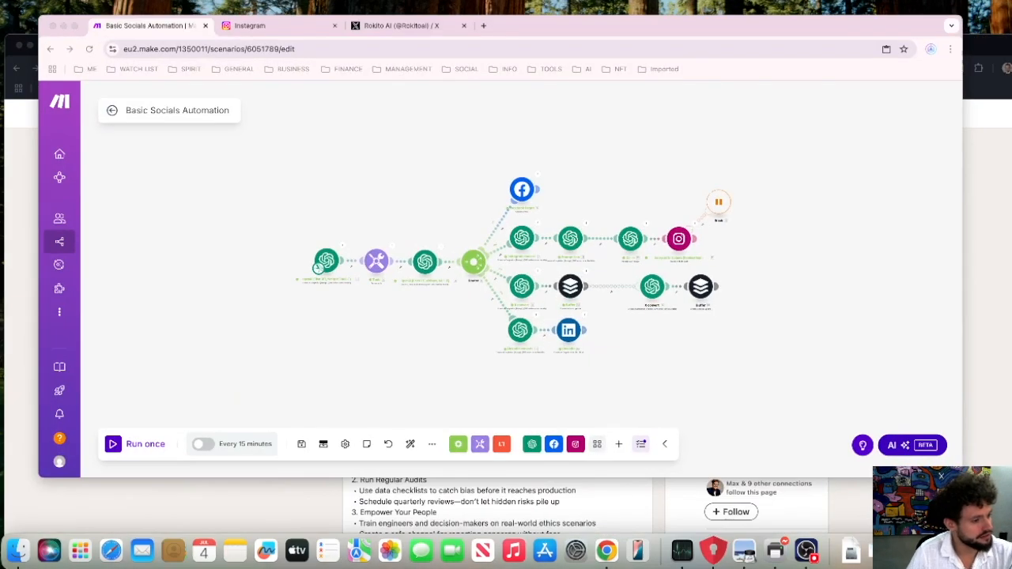